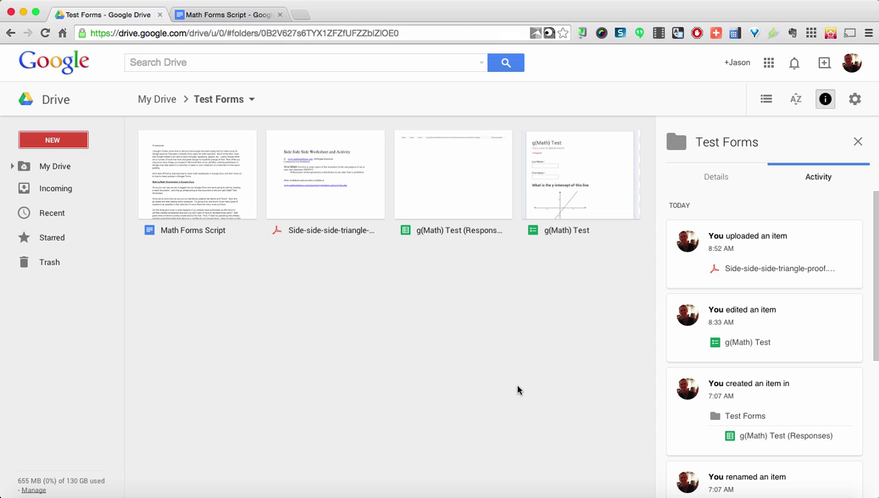
Create a new blank Google Doc and rename it 'Math Test Worksheet'
left_click(53, 140)
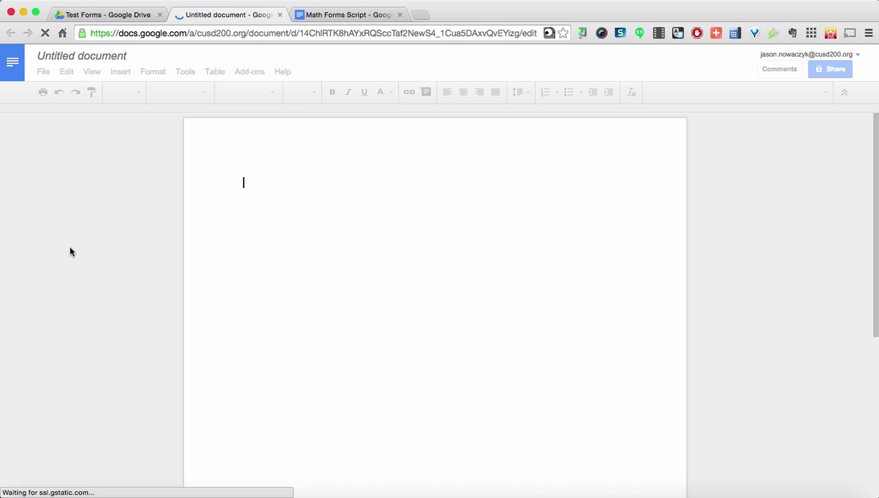
left_click(400, 15)
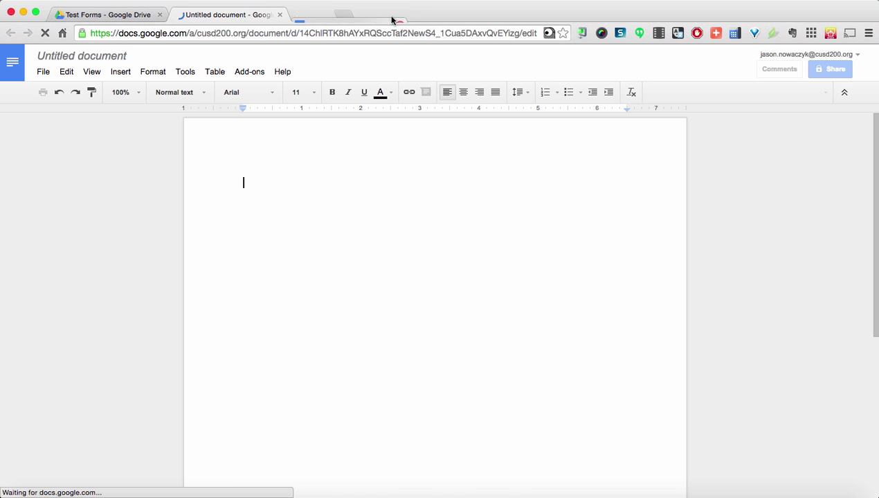
left_click(105, 56)
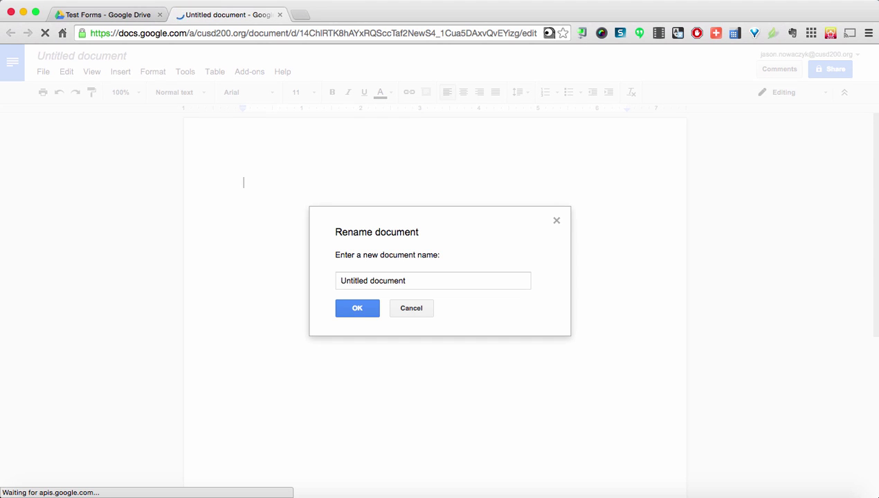
left_click(410, 280)
double_click(410, 280)
left_click_drag(410, 279, 289, 279)
type("Math ")
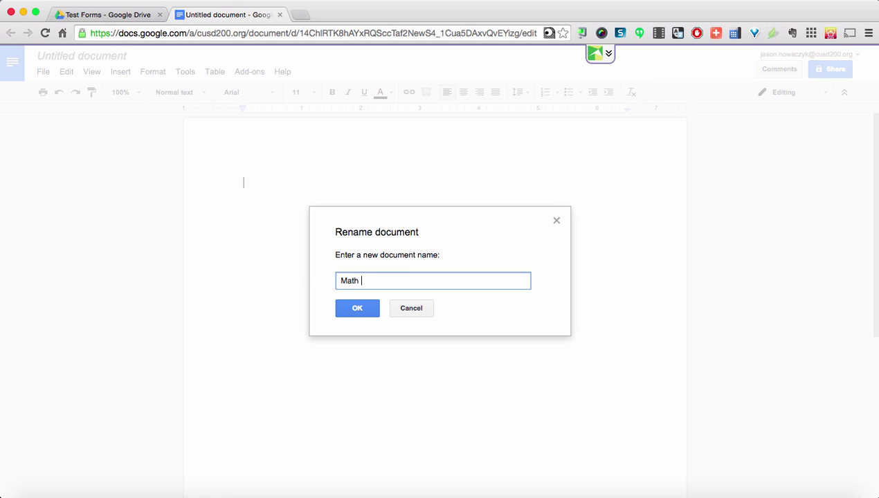
type("Test Worksheet")
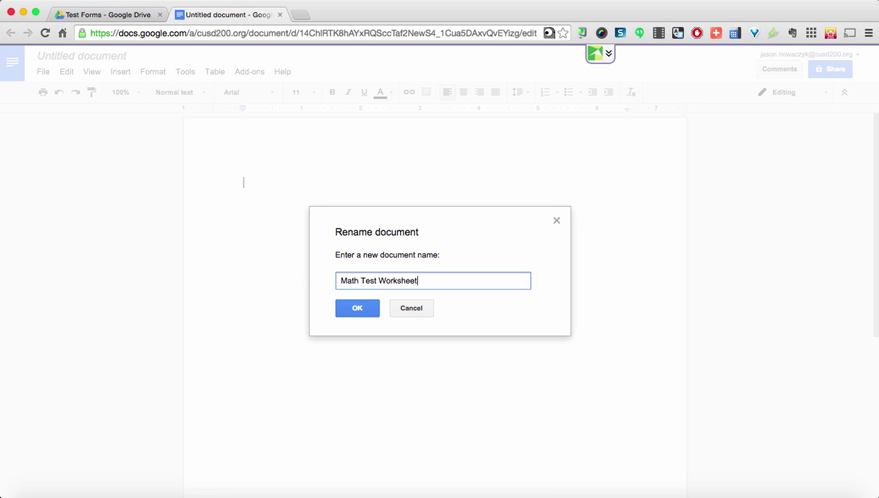
left_click(357, 309)
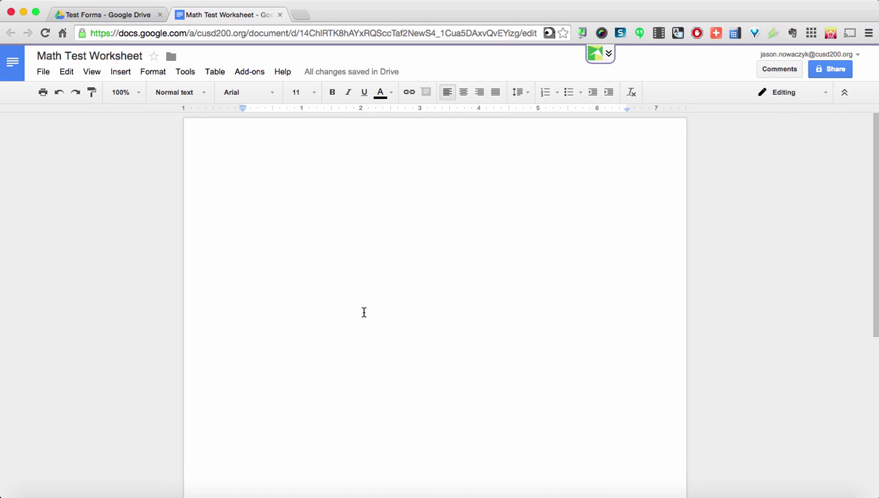
Type 'Name' on the left and 'Period' on the right, then start a new line
type("Name")
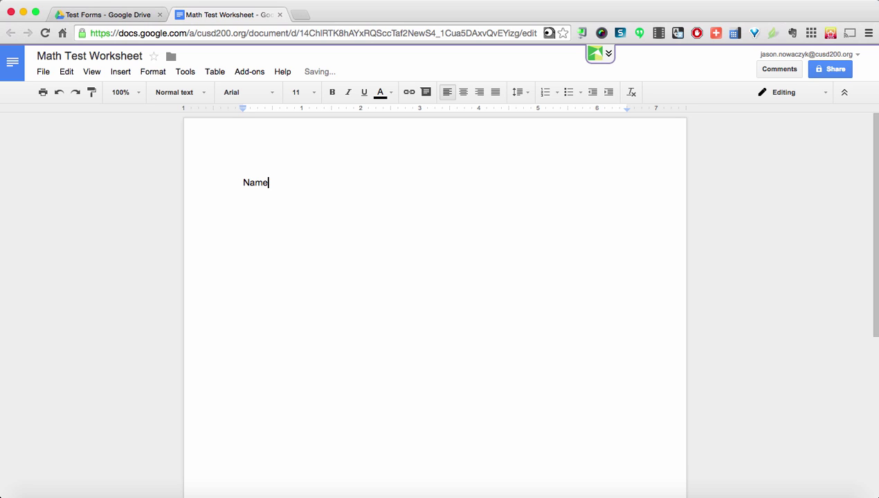
key("Tab")
key("Tab")
key("Tab")
key("Tab")
key("Tab")
key("Tab")
key("Tab")
key("Tab")
key("Tab")
key("Tab")
type("Period")
key("Return")
key("Return")
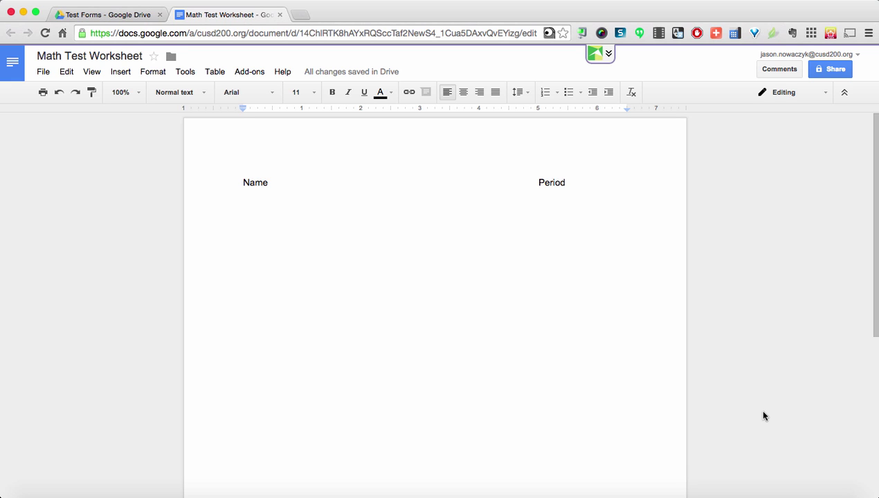
In the Test Forms folder, select the Side-side-side-triangle-proof PDF
left_click(95, 16)
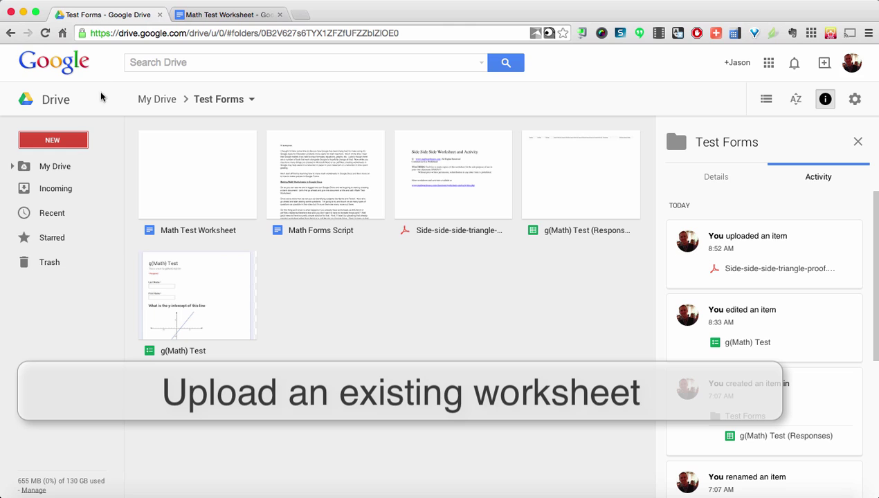
left_click(50, 142)
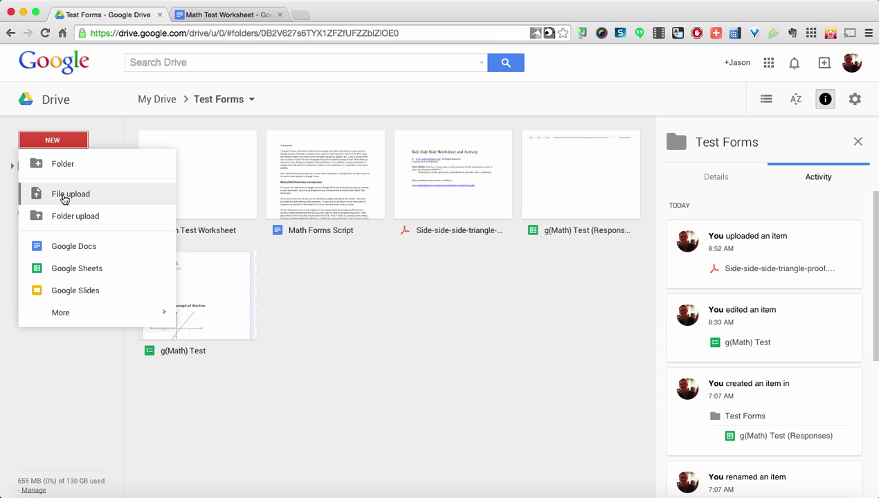
left_click(407, 313)
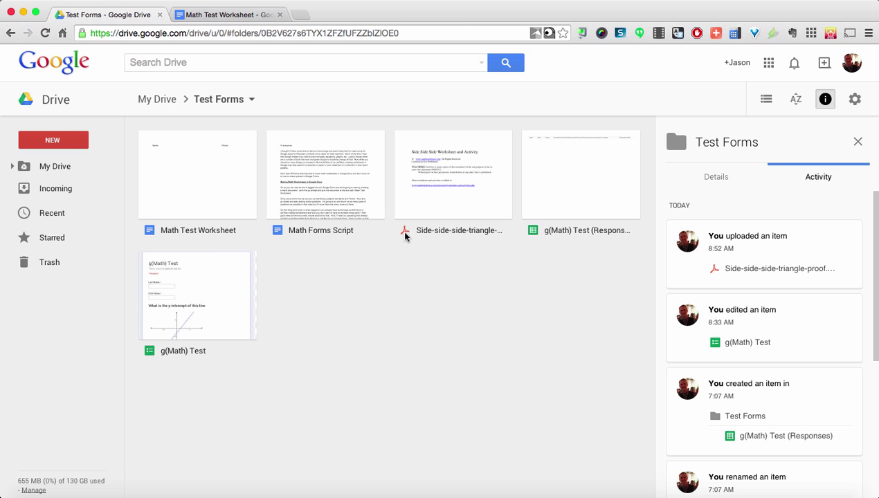
left_click(396, 230)
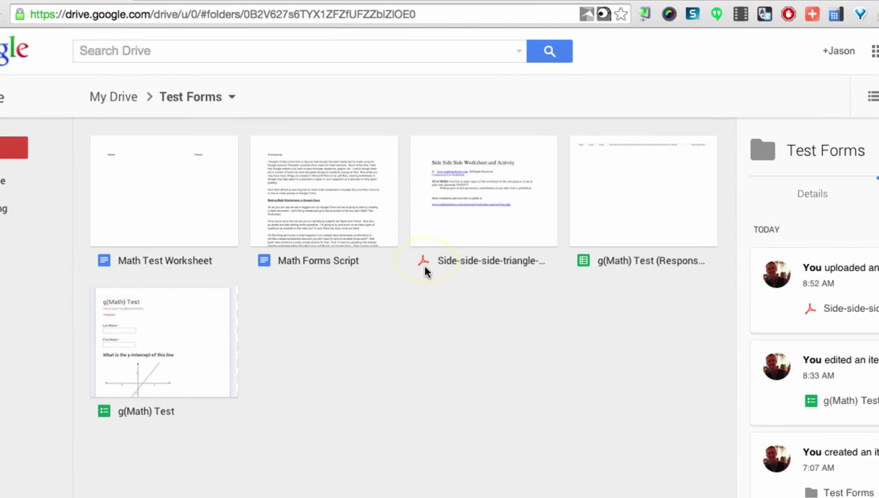
left_click(420, 261)
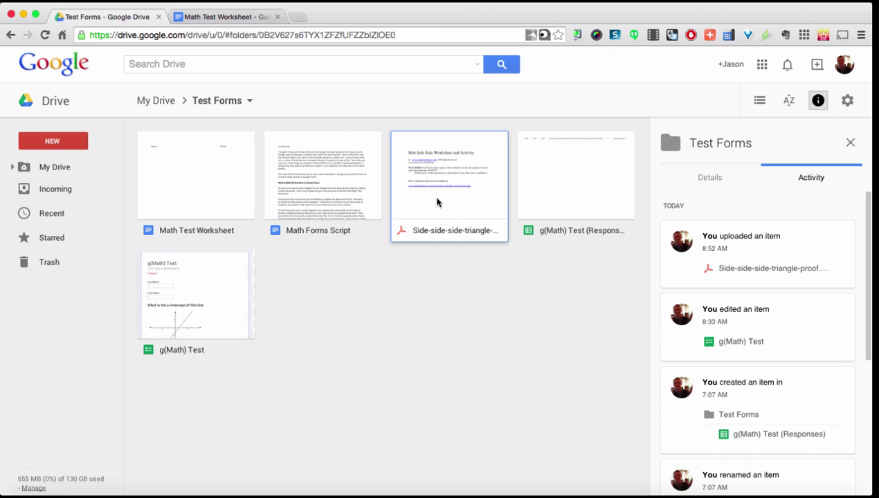
left_click(437, 202)
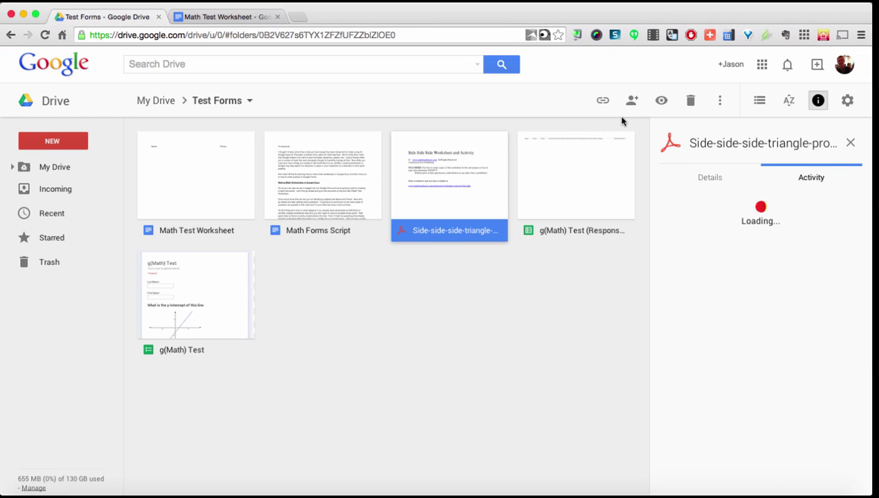
Preview the triangle proof PDF and scroll to the HL bisects JK problem
left_click(661, 101)
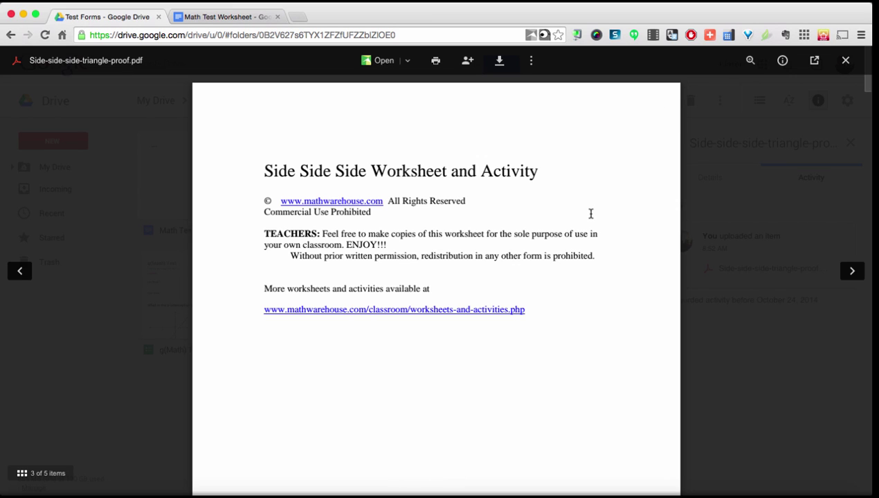
scroll(590, 214, "down", 15)
scroll(590, 214, "down", 10)
scroll(591, 214, "up", 2)
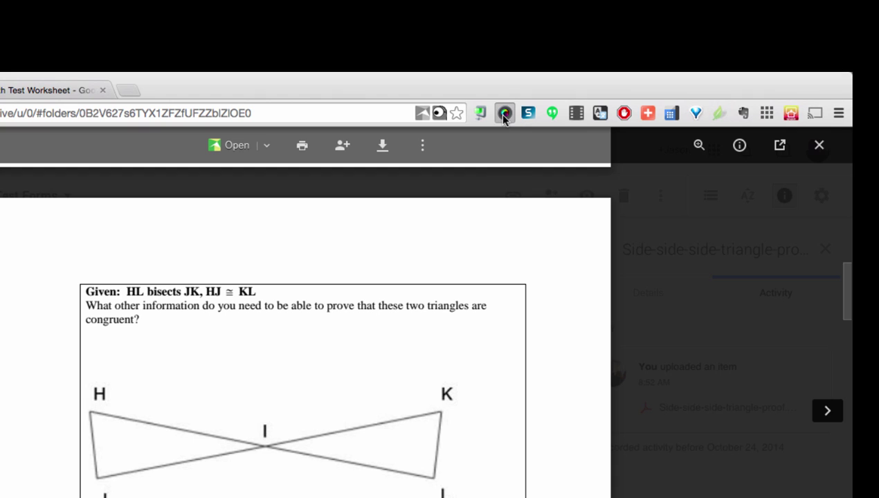
Capture a selected area around the HL bisects JK triangle problem with Awesome Screenshot
left_click(503, 113)
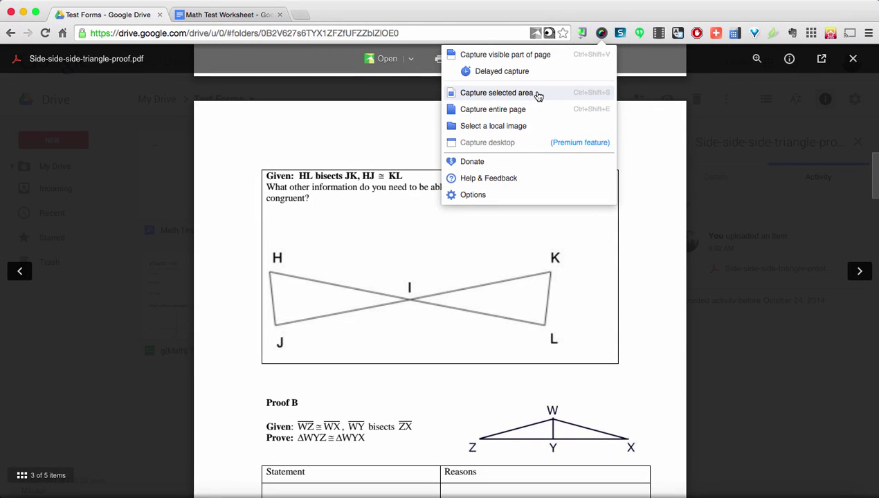
left_click(537, 93)
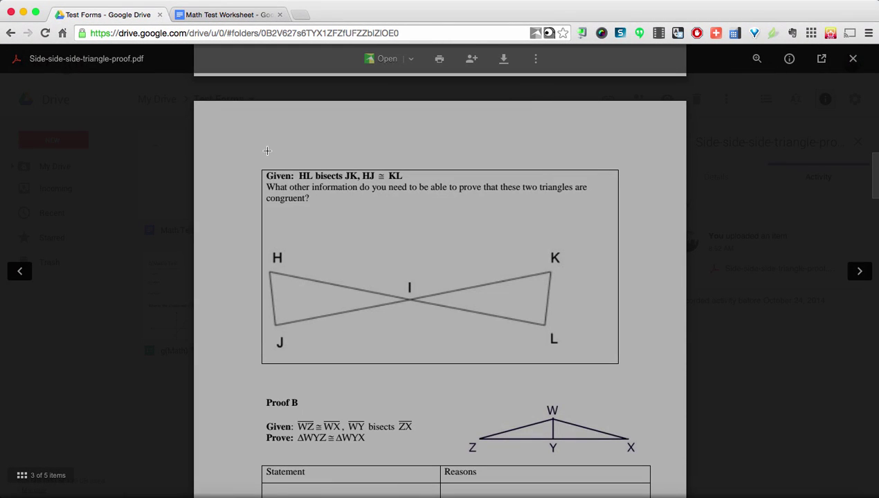
left_click_drag(253, 168, 628, 370)
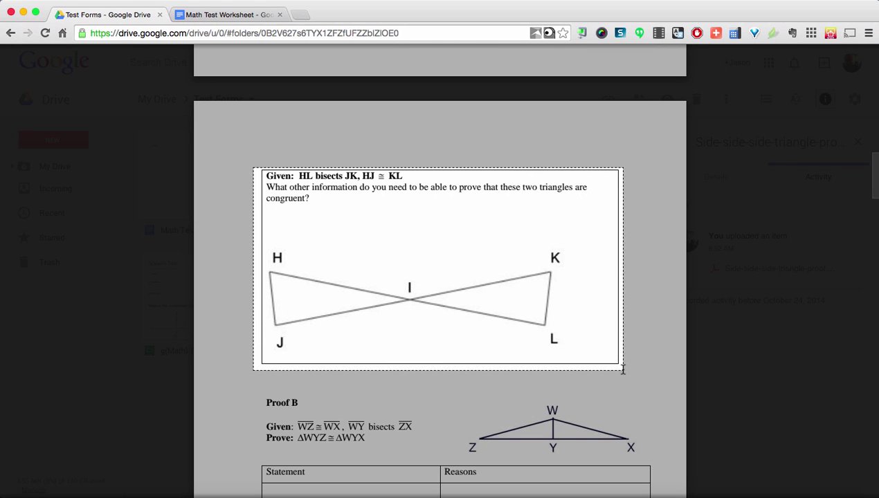
left_click_drag(623, 370, 623, 370)
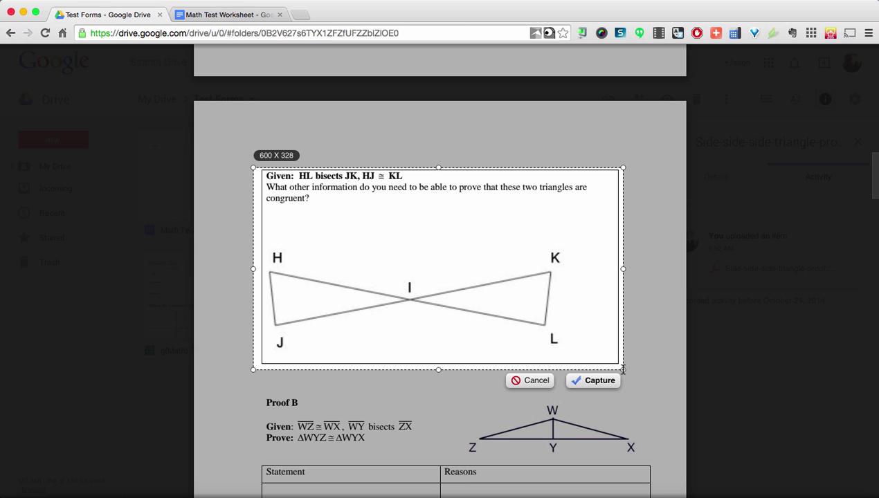
left_click(585, 389)
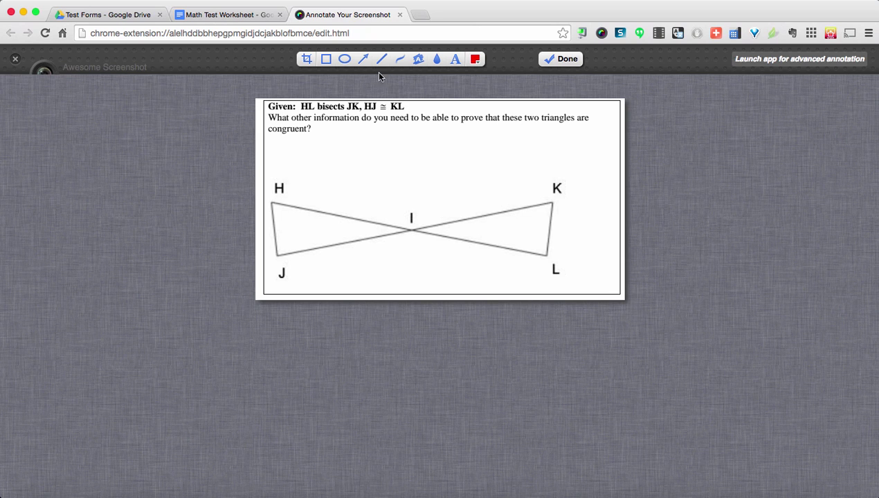
Box the Given question in red, add 'Hint: Remember _________' above point I, and finish
left_click(326, 60)
mouse_move(265, 101)
left_mouse_down()
mouse_move(369, 137)
mouse_move(534, 113)
mouse_move(595, 145)
left_mouse_up()
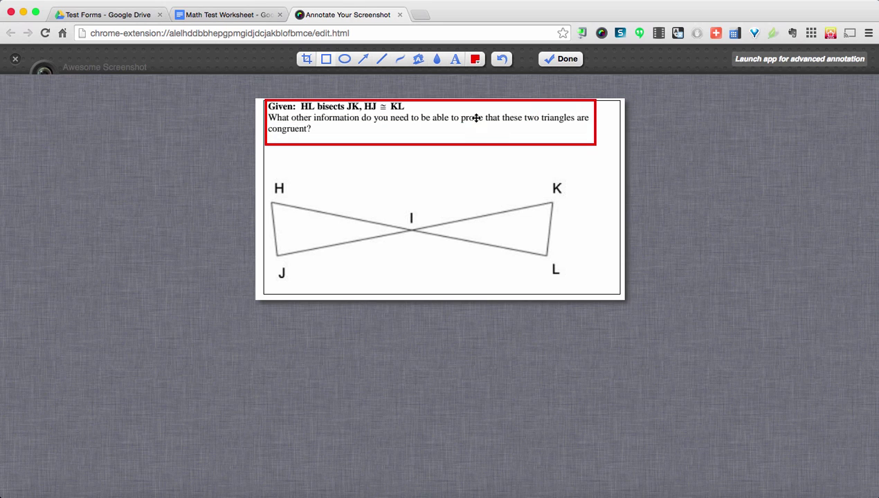
left_click(455, 63)
left_click(409, 166)
type("Hint: Rember")
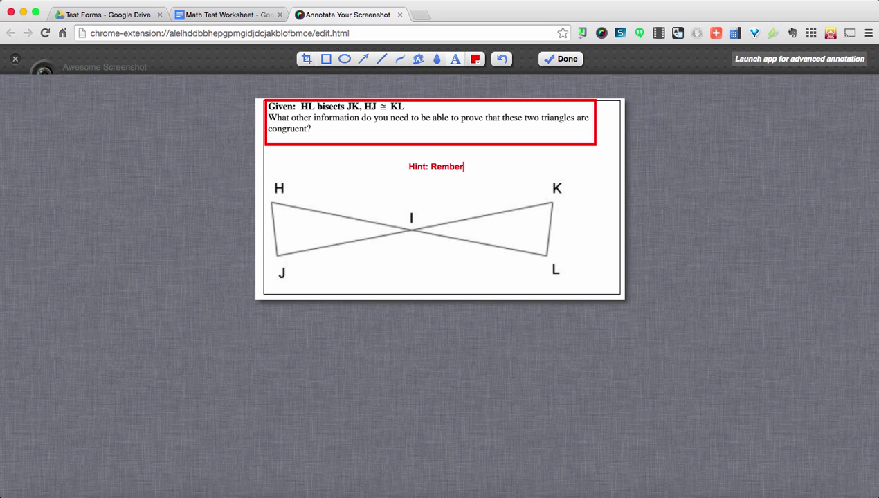
key("BackSpace")
key("BackSpace")
key("BackSpace")
type("ember _________")
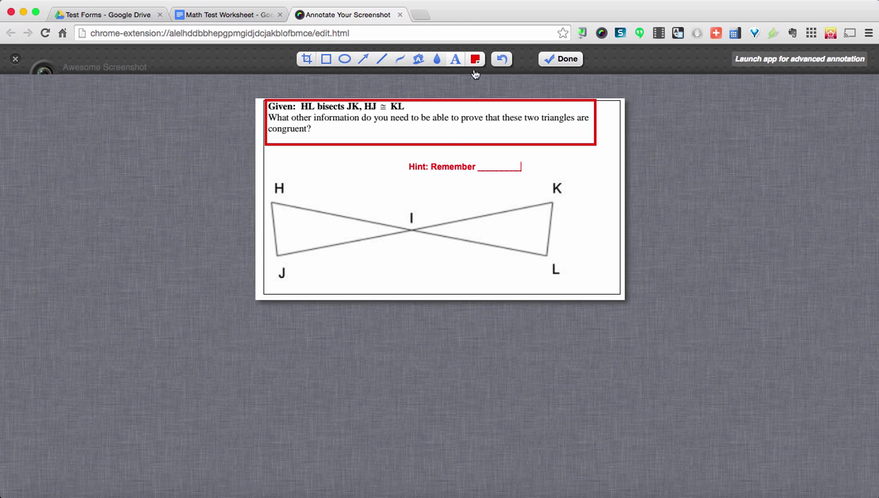
left_click(569, 60)
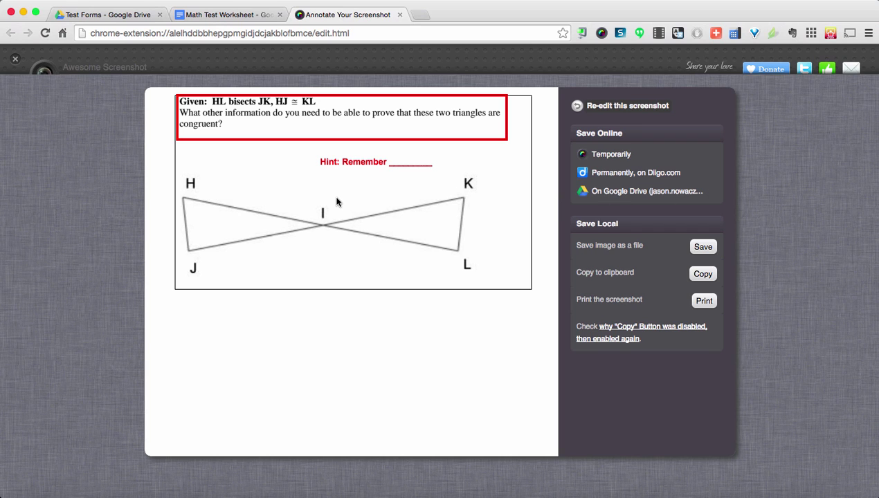
Drag the annotated triangle screenshot into the worksheet below the Name and Period line
left_click_drag(337, 201, 347, 292)
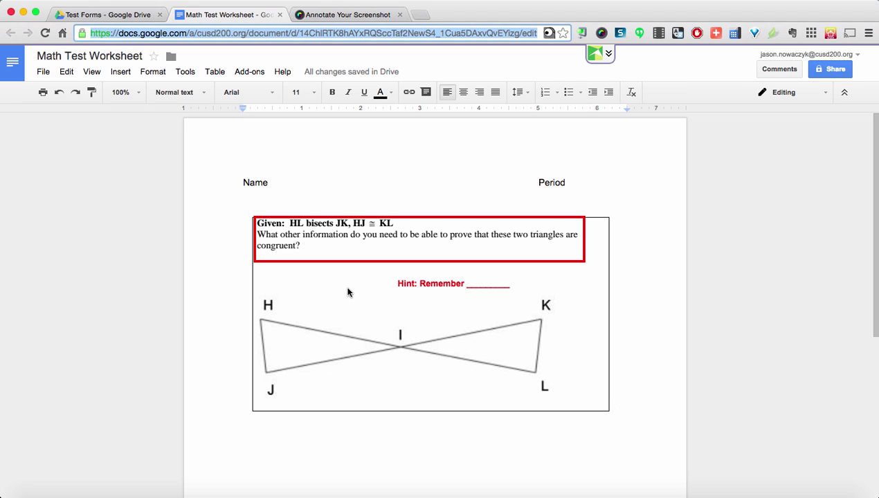
Type 'Answer:' on the empty line under the triangle diagram
scroll(348, 292, "down", 3)
left_click(264, 344)
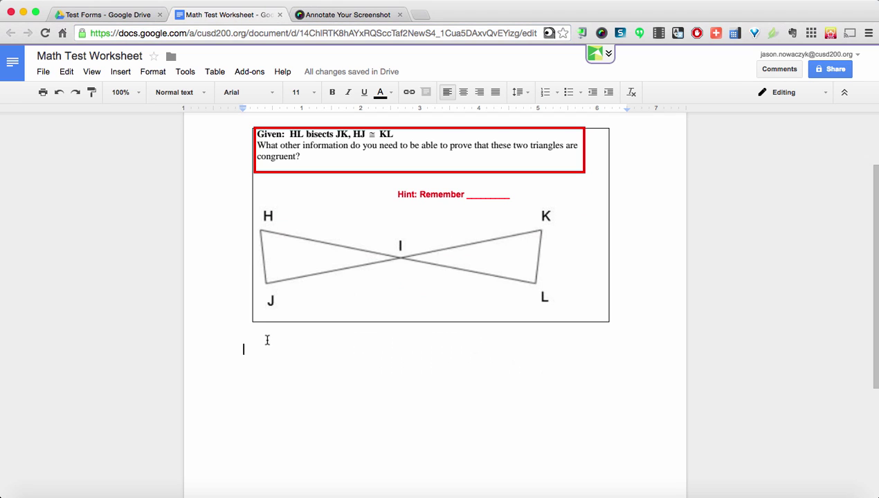
type("Answer")
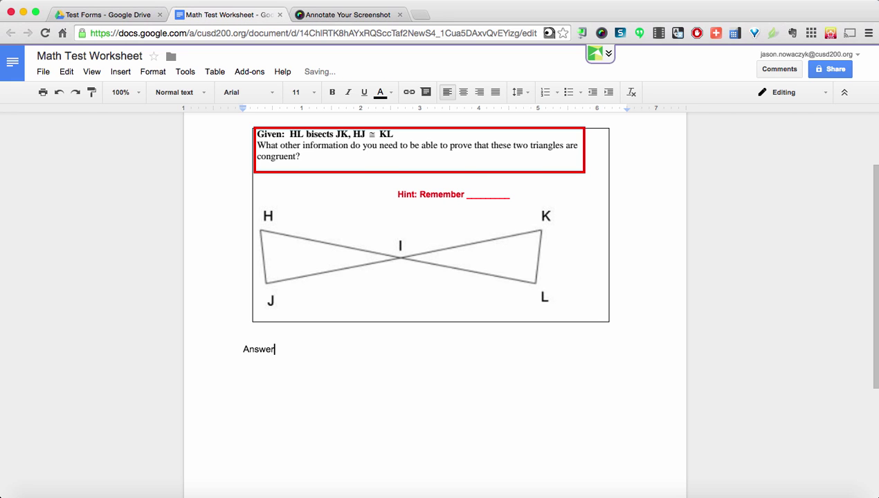
type(":")
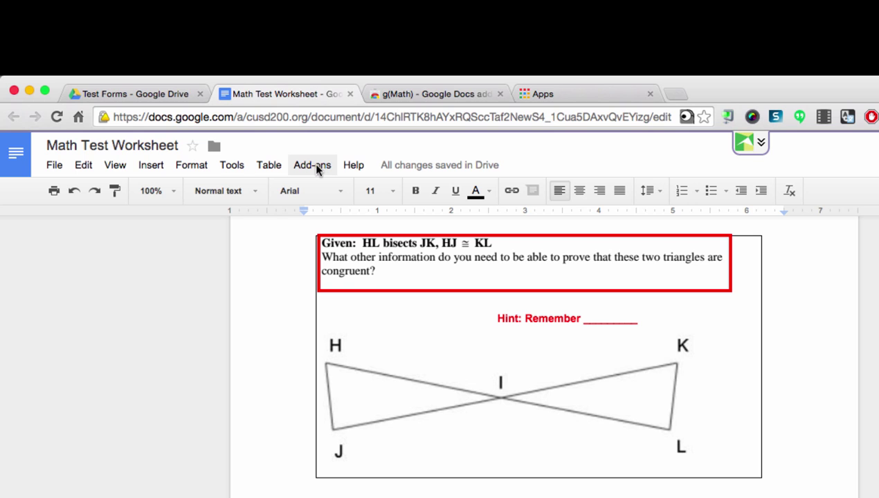
Open the Add-ons menu and view the g(Math) add-on's Chrome Web Store page
left_click(317, 166)
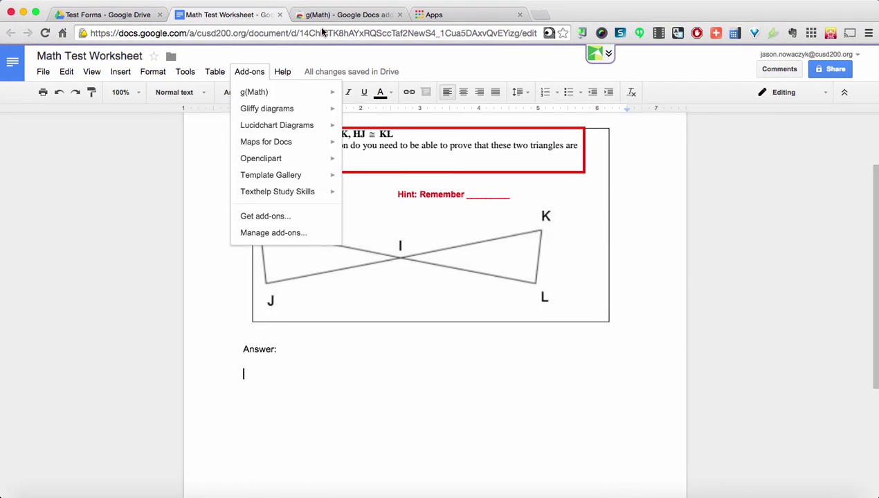
left_click(324, 15)
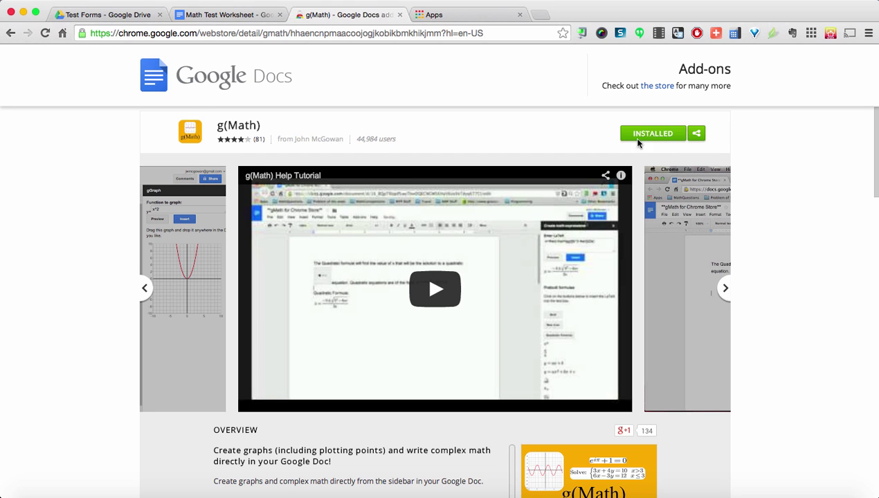
Return to the Math Test Worksheet and view g(Math)'s options under Add-ons
left_click(236, 21)
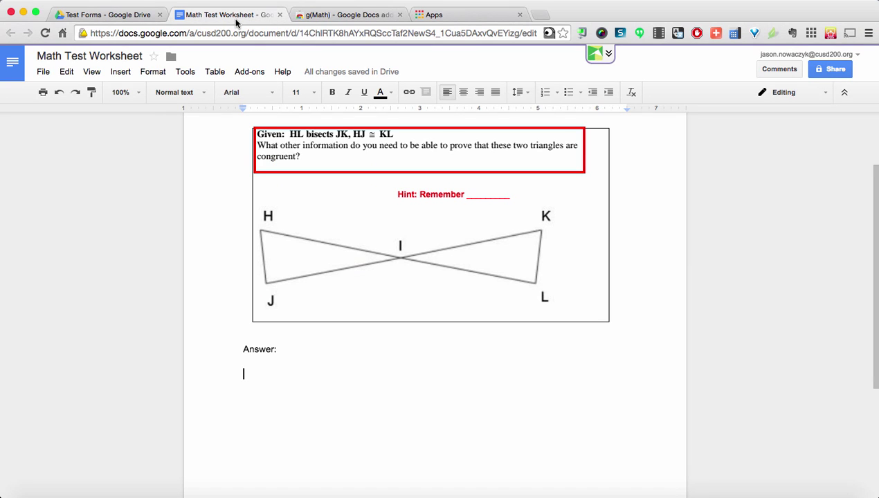
left_click(254, 72)
mouse_move(255, 97)
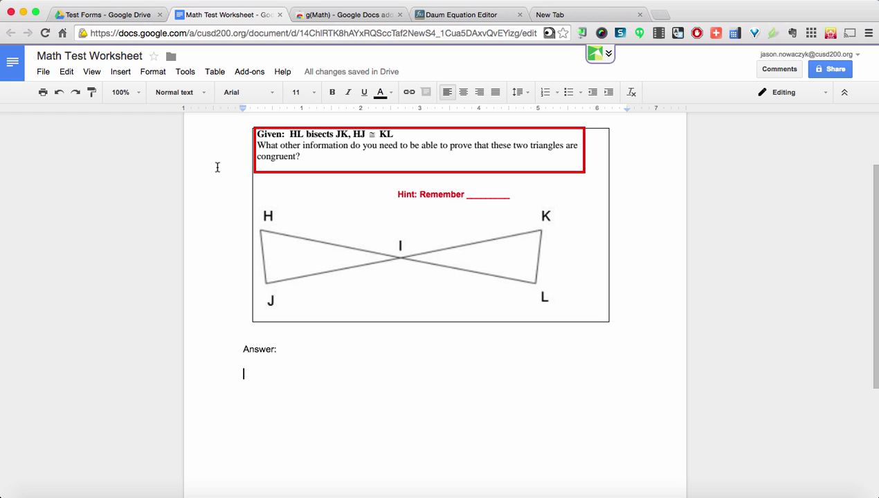
Launch g(Math)'s Create math expressions tool from the Add-ons menu
left_click(247, 73)
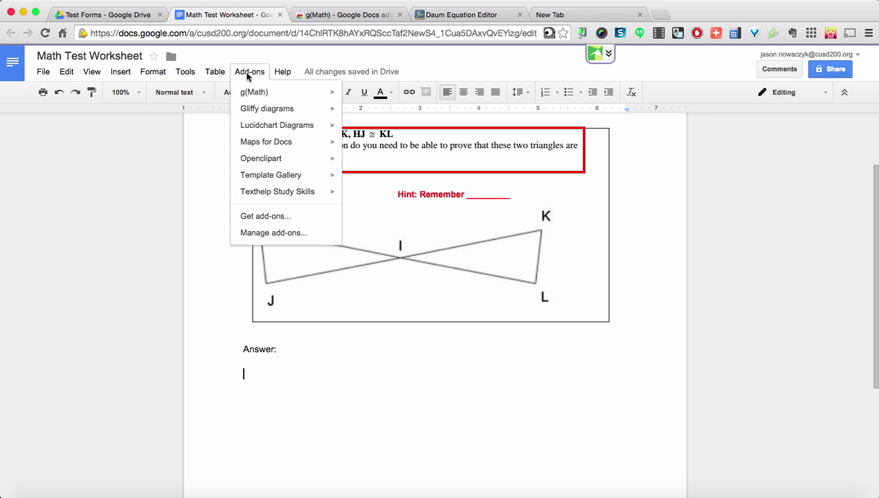
mouse_move(251, 97)
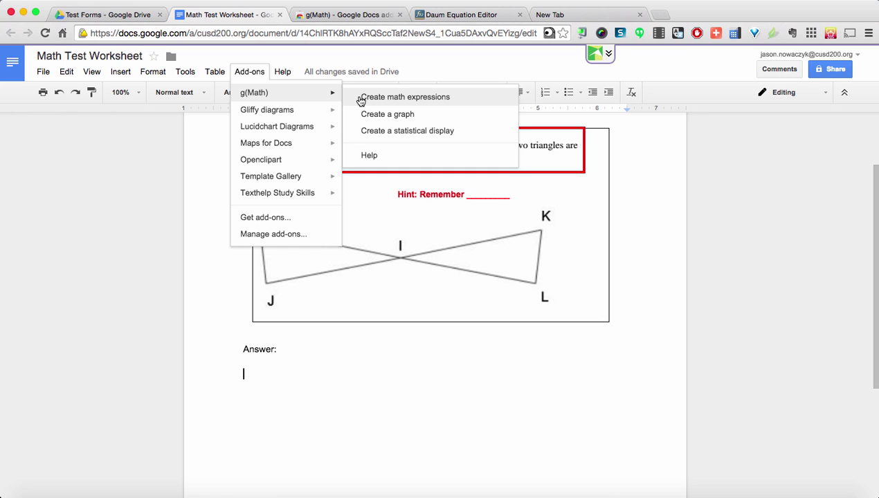
left_click(360, 101)
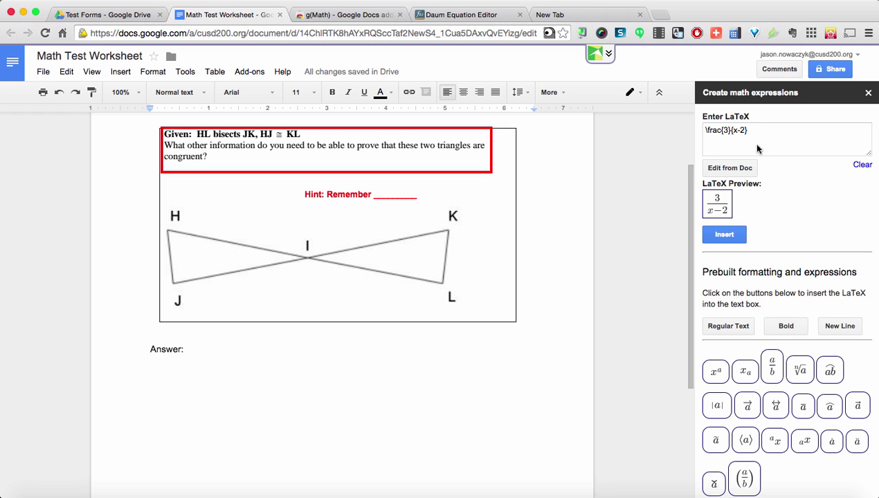
Scroll down through the g(Math) sidebar's prebuilt symbol buttons and back up
scroll(785, 348, "down", 2)
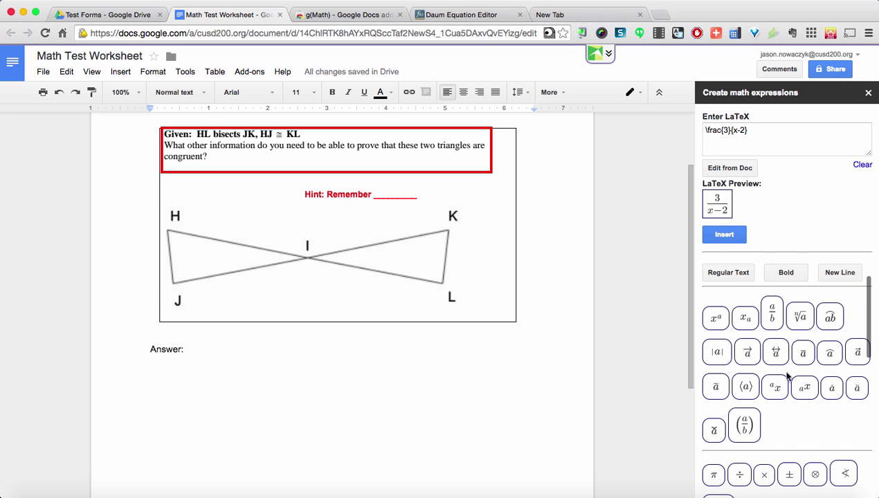
scroll(770, 429, "down", 4)
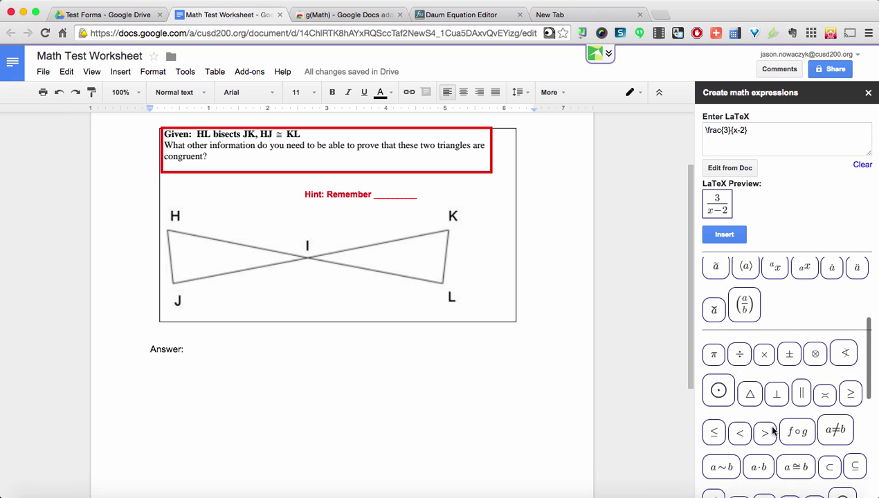
scroll(773, 431, "down", 3)
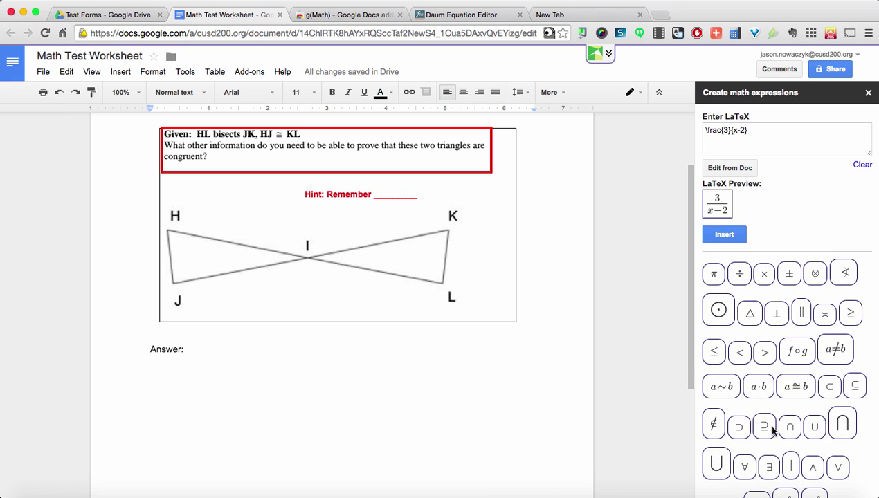
scroll(773, 431, "down", 6)
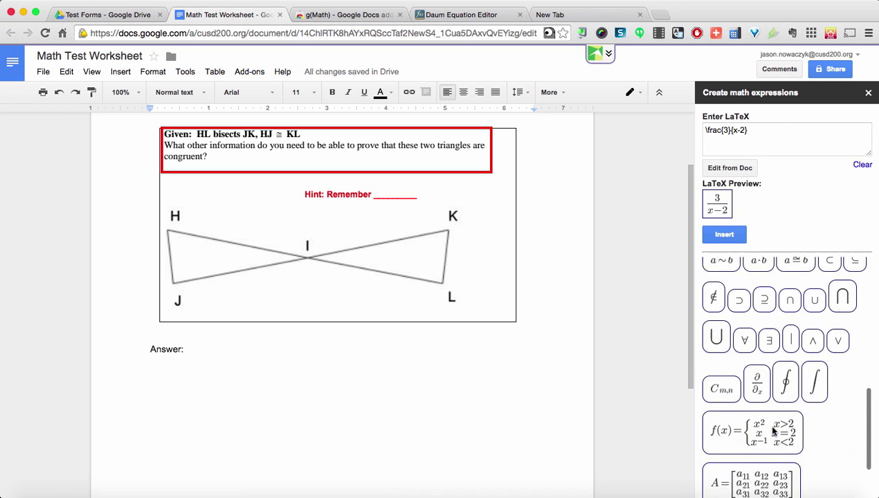
scroll(773, 431, "down", 3)
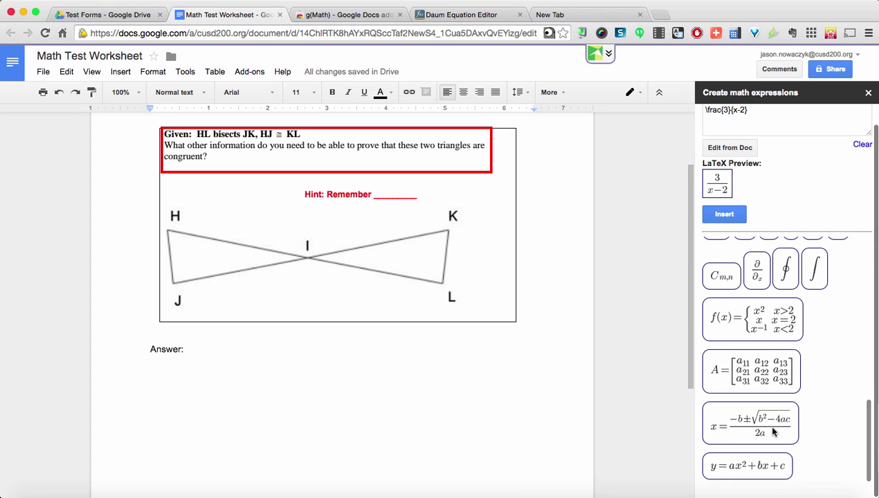
scroll(816, 380, "up", 7)
scroll(816, 380, "up", 4)
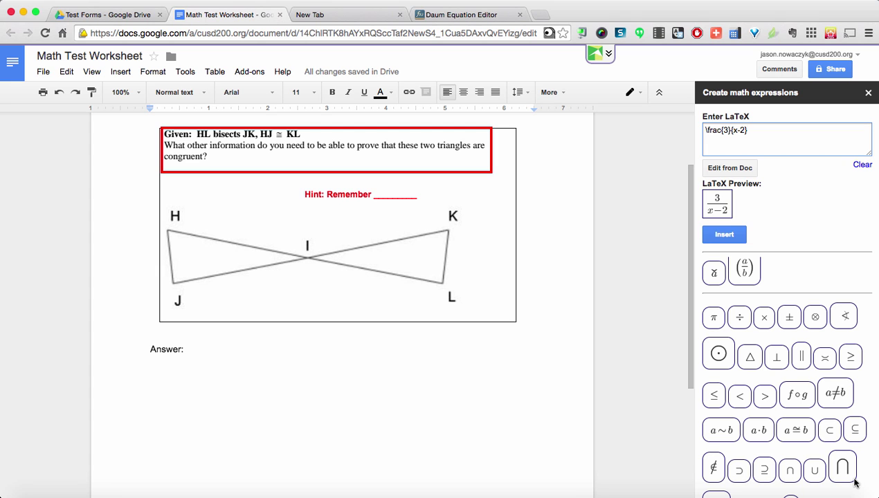
Open the Daum Equation Editor from the second page of installed Chrome apps
left_click(321, 15)
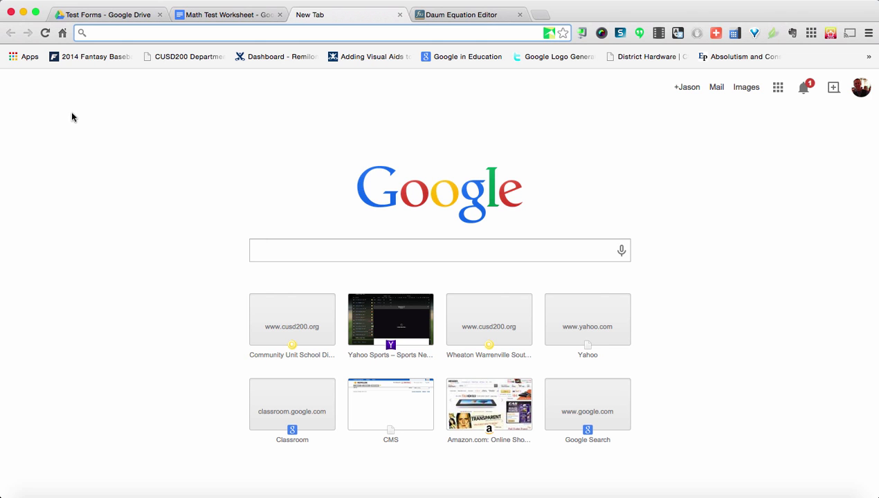
left_click(26, 58)
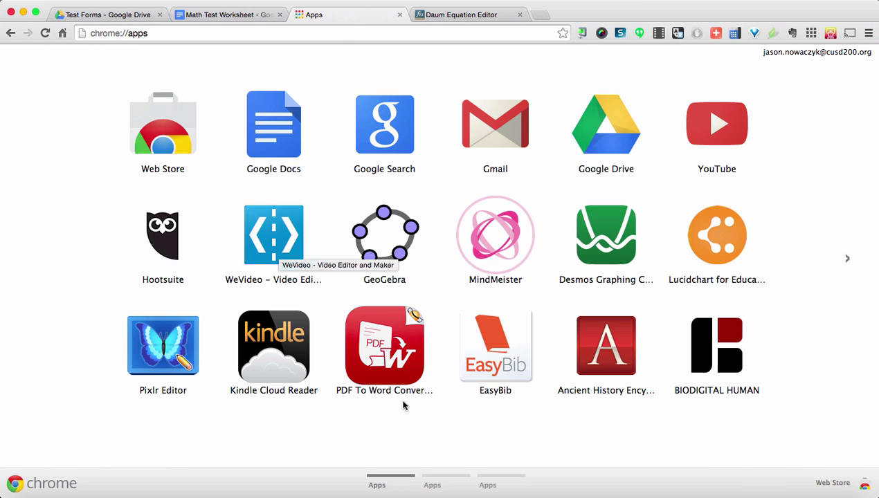
left_click(439, 479)
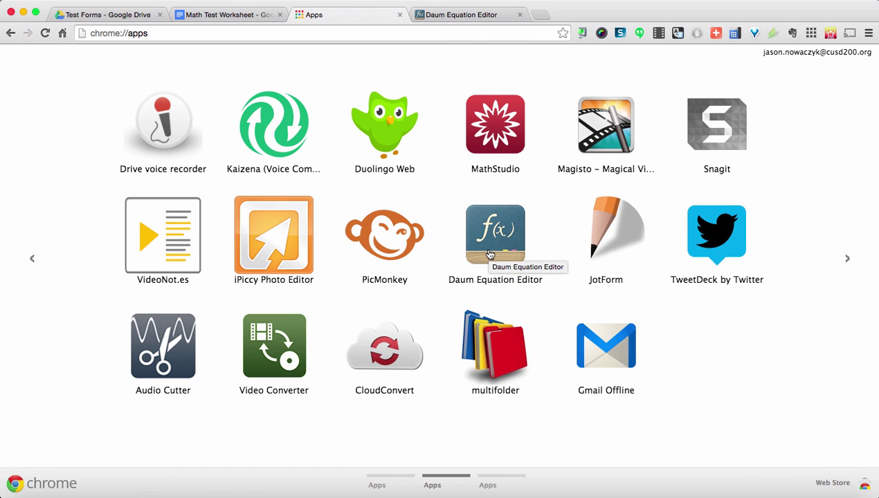
left_click(465, 16)
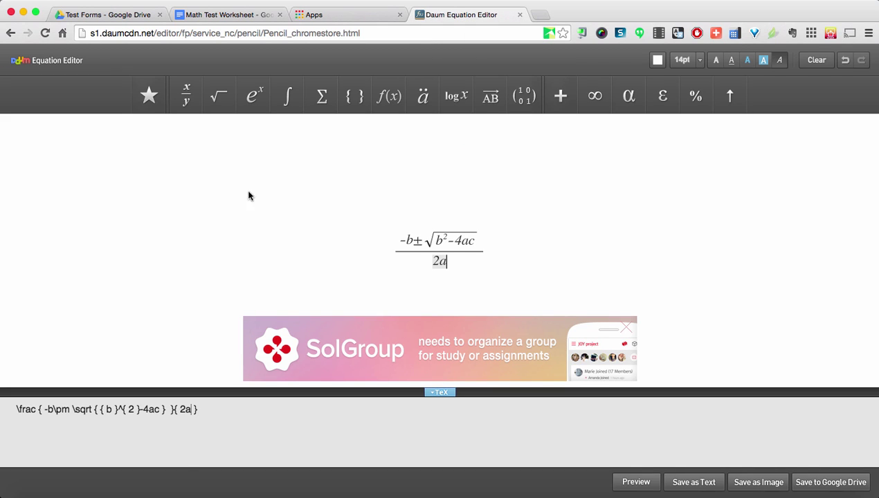
mouse_move(225, 104)
mouse_move(283, 101)
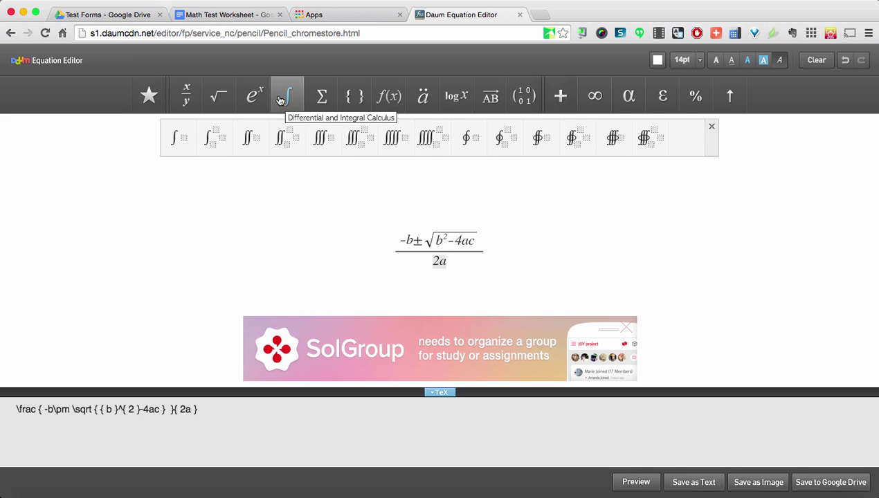
mouse_move(351, 97)
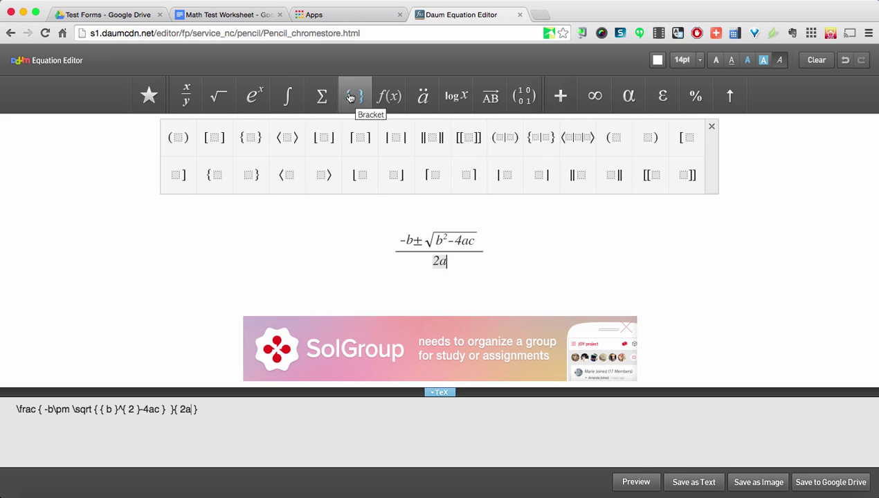
mouse_move(389, 97)
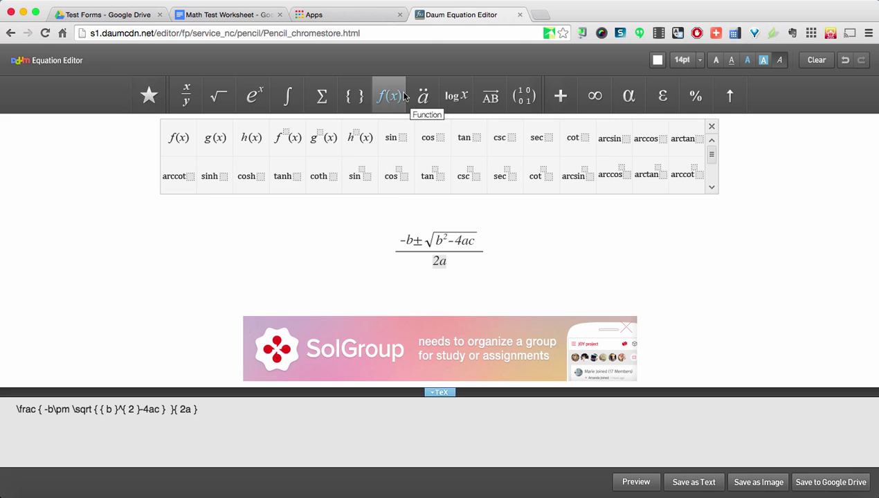
mouse_move(500, 97)
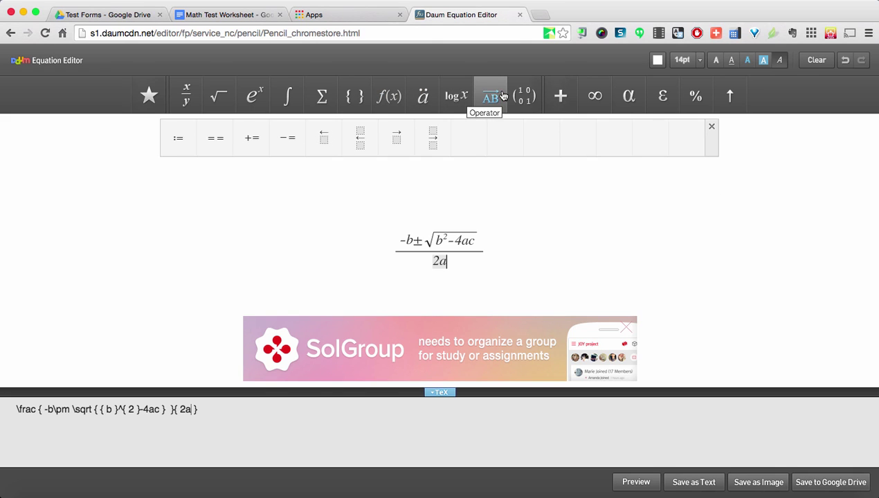
mouse_move(699, 95)
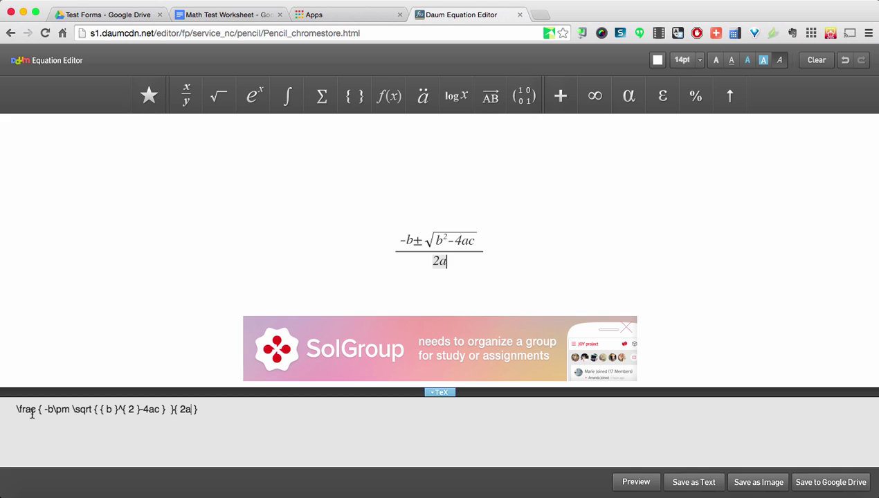
Delete \frac{3}{x-2} from g(Math)'s LaTeX entry and place the caret below 'Answer:'
left_click(294, 95)
left_click(244, 15)
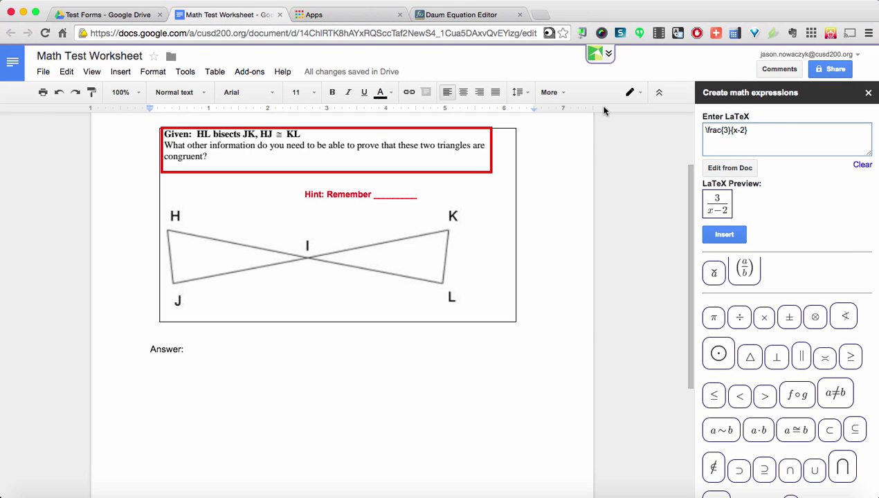
left_click(774, 135)
left_click_drag(751, 133, 691, 123)
key("BackSpace")
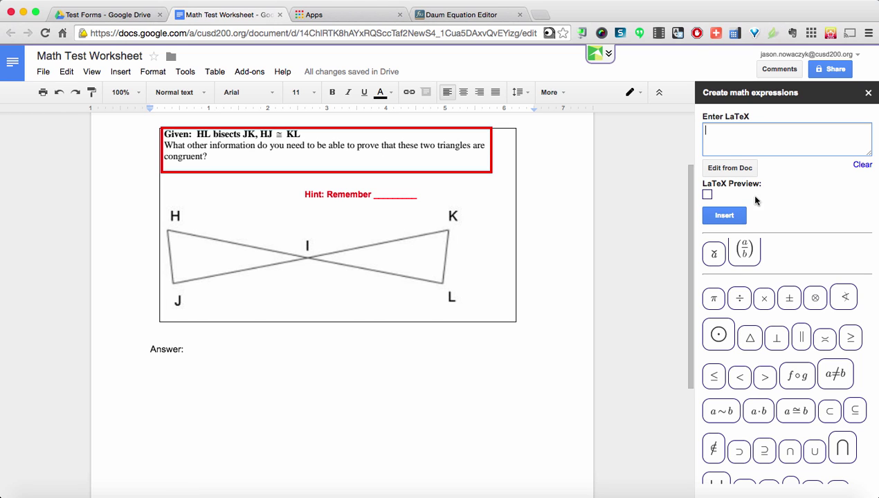
scroll(782, 332, "down", 5)
left_click(153, 386)
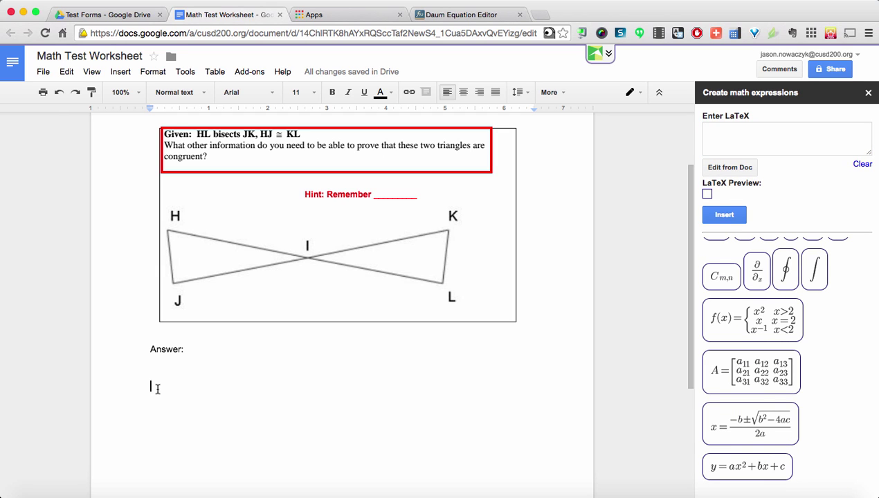
Type 'Solve for x' below Answer and load the quadratic formula template into g(Math)
type("Solve f")
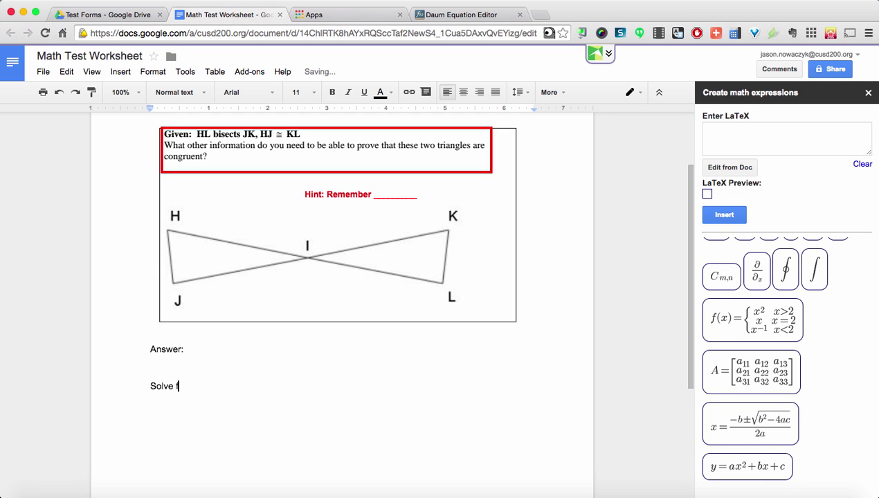
type("or x")
key("Return")
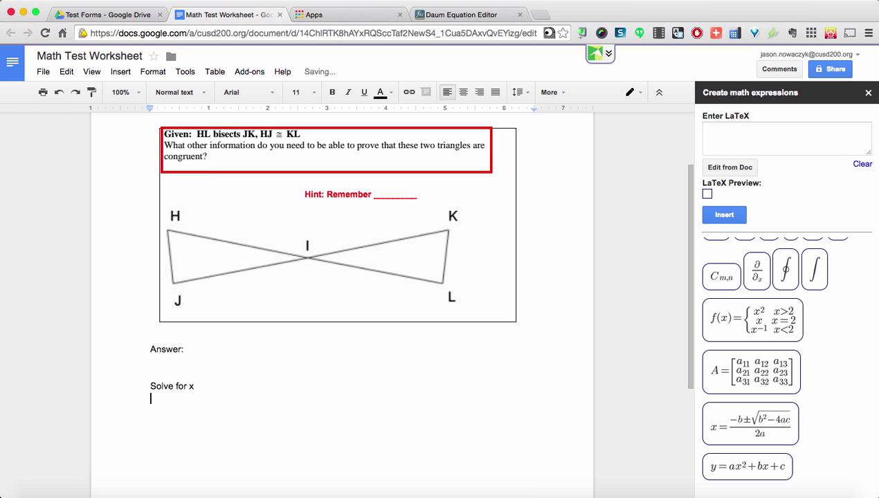
left_click(751, 437)
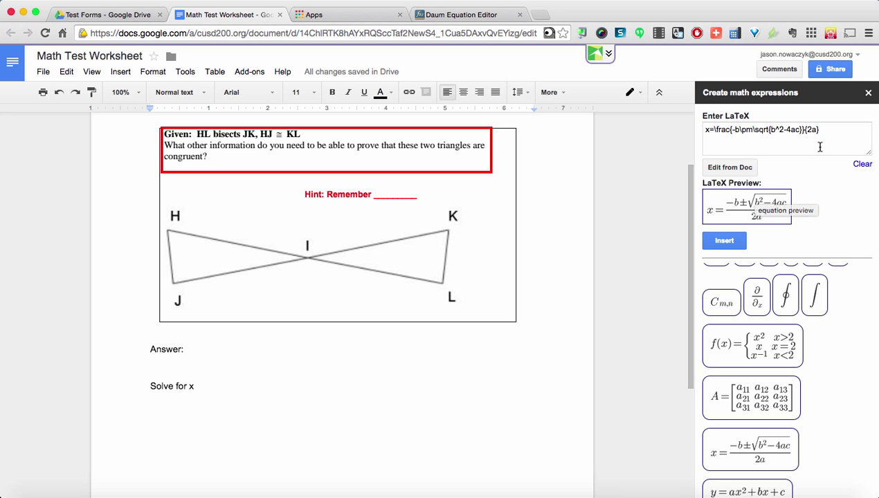
scroll(795, 245, "down", 1)
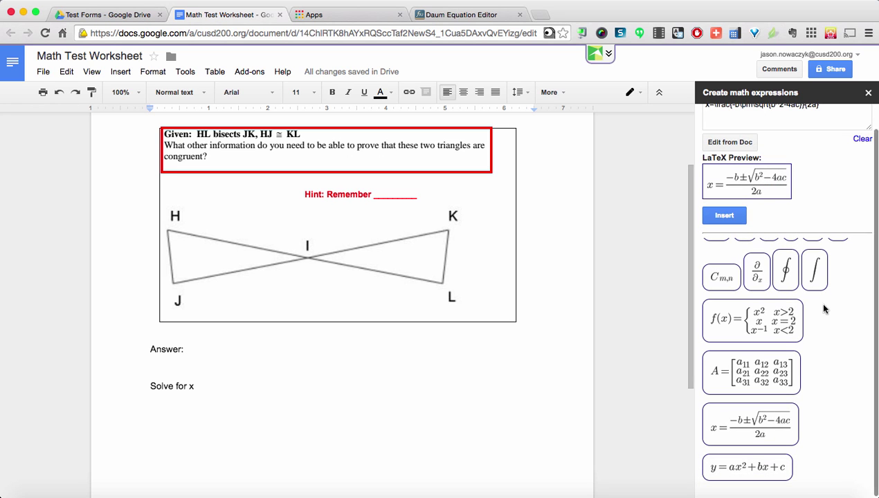
scroll(859, 315, "up", 10)
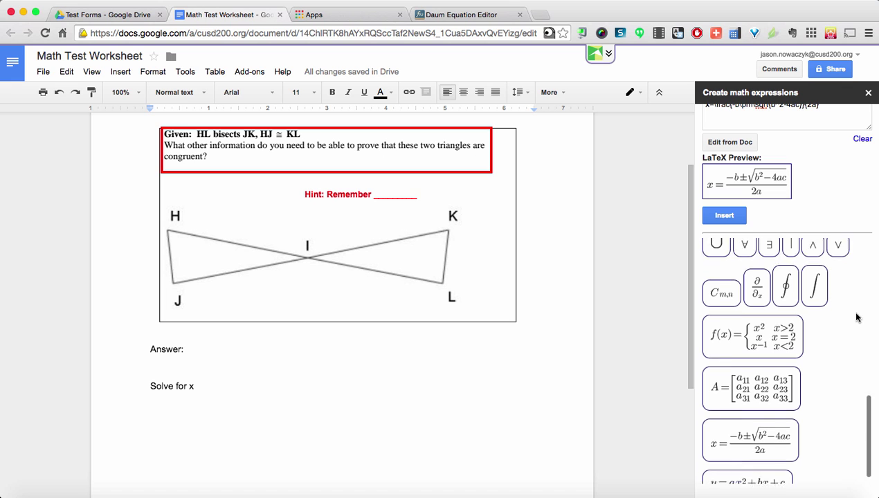
scroll(859, 317, "up", 4)
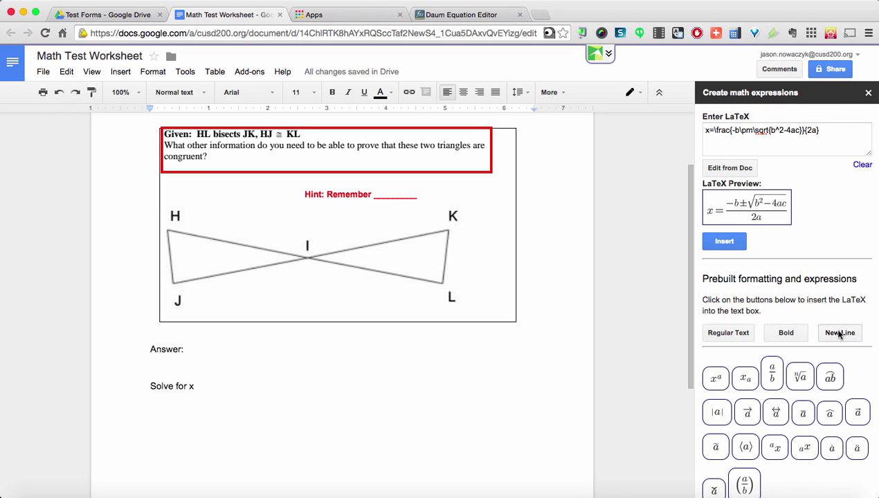
Add a line break after the quadratic formula LaTeX and type 'A=4, B=2, C=5'
left_click(840, 335)
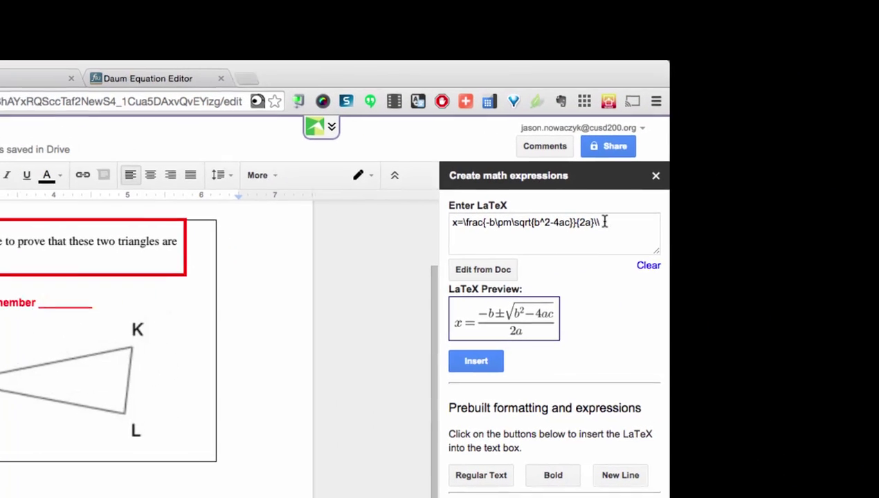
left_click(605, 221)
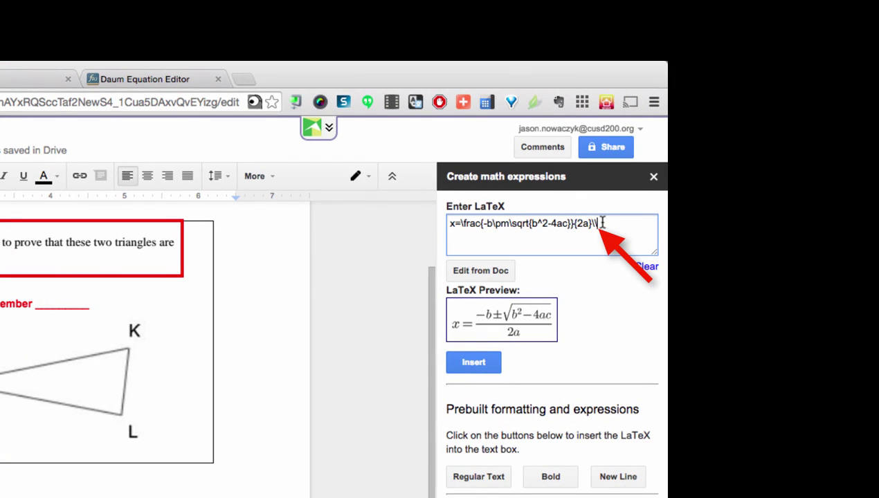
type("A=")
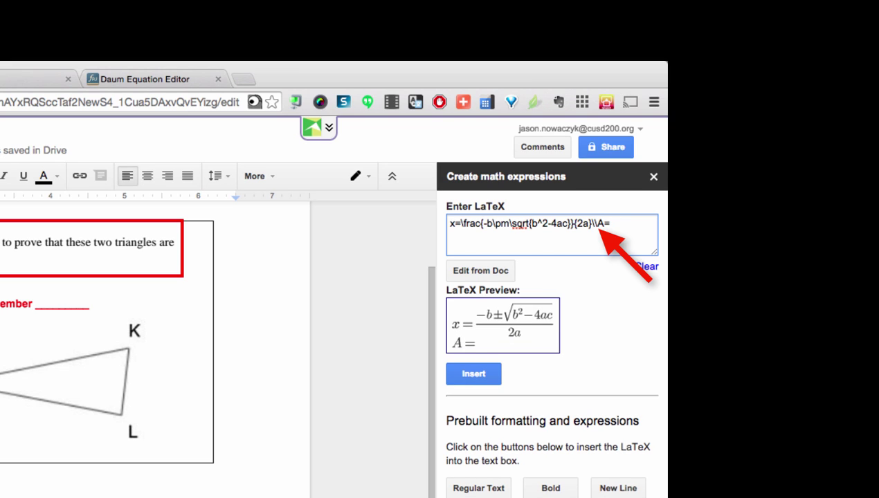
type("4, B")
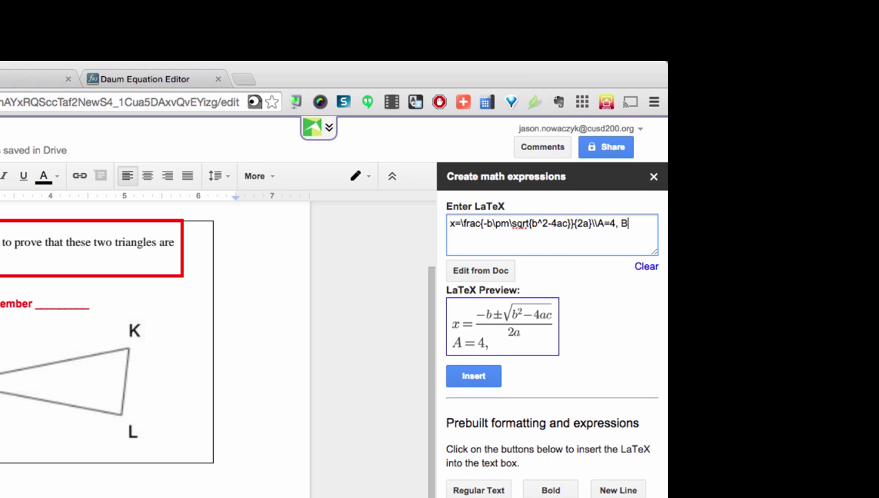
type("=2, C")
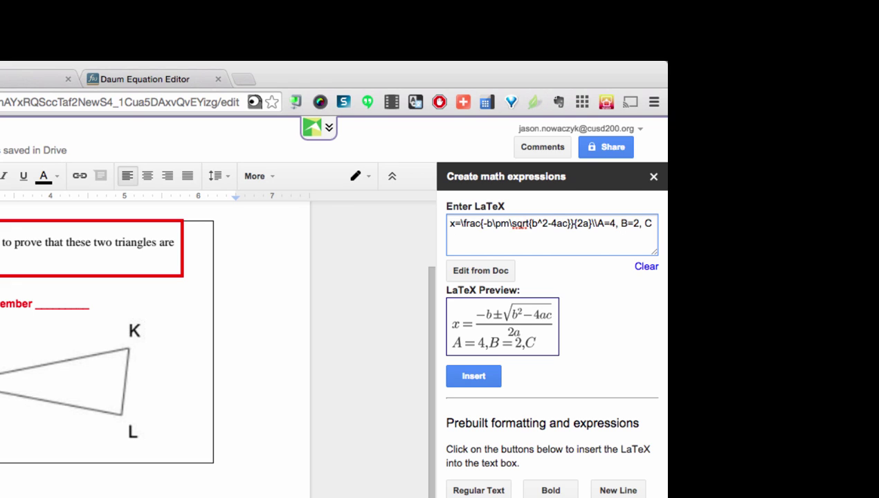
type("=5")
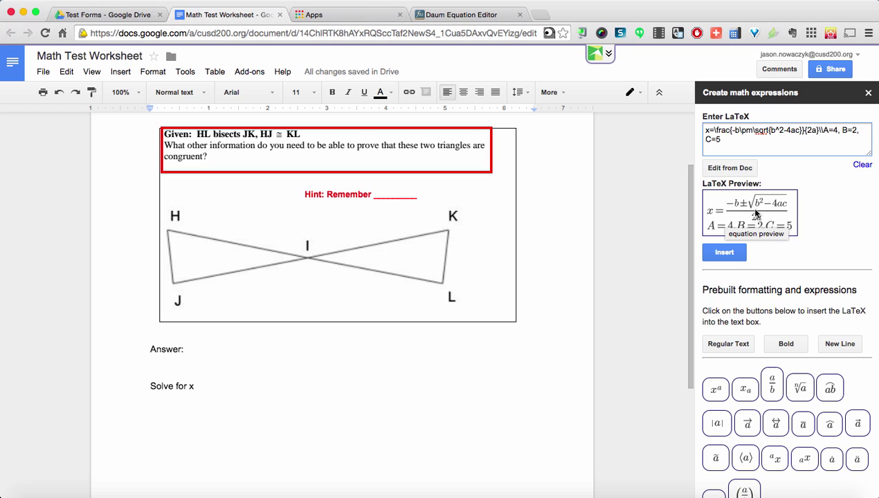
left_click(723, 254)
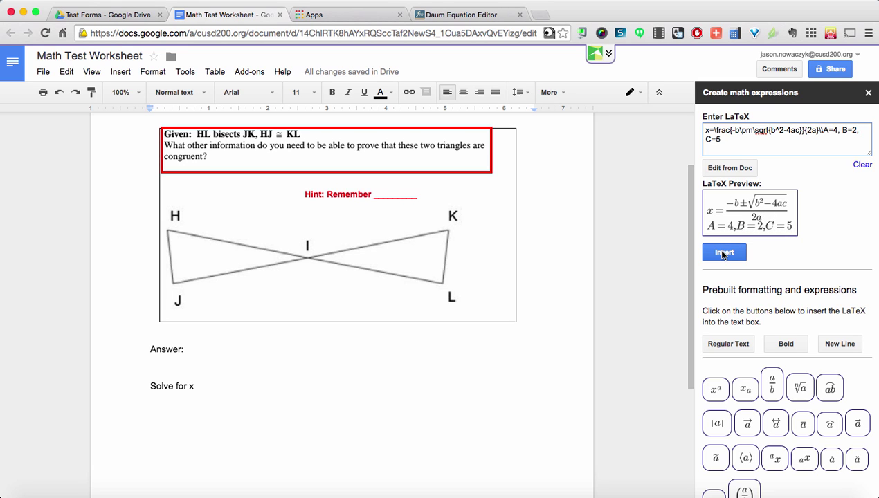
Insert the two-line equation under 'Solve for x' and select its image
left_click(724, 254)
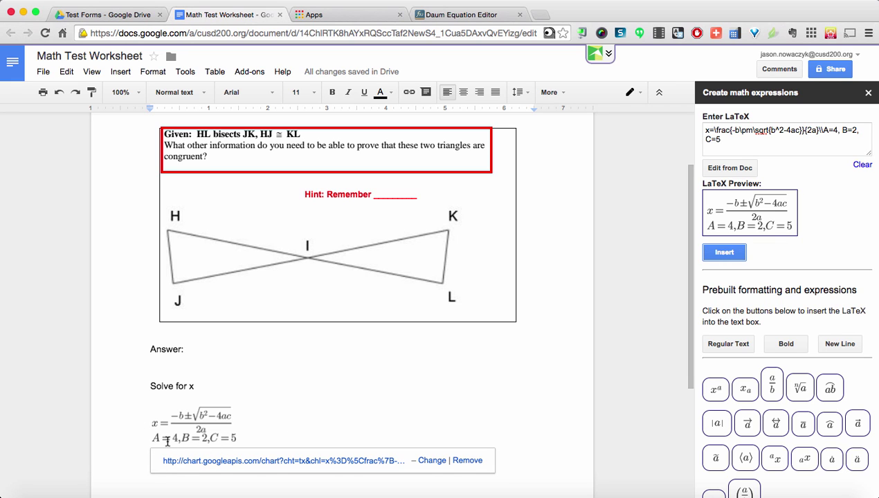
left_click(204, 435)
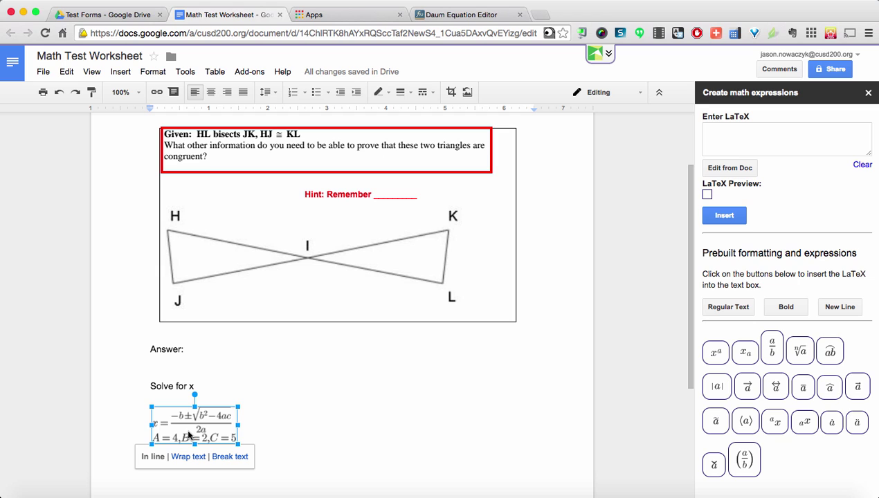
Reload the equation's LaTeX, change A to 6 and C to 4, and update the document
left_click(730, 170)
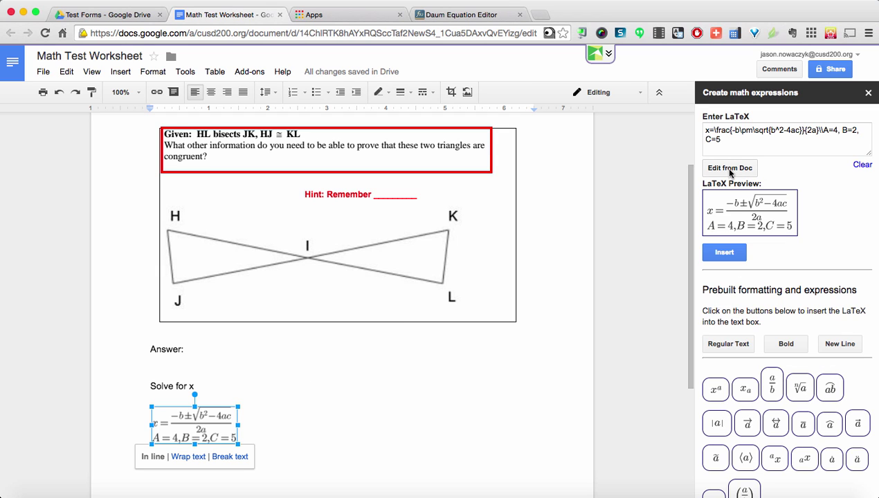
left_click(839, 130)
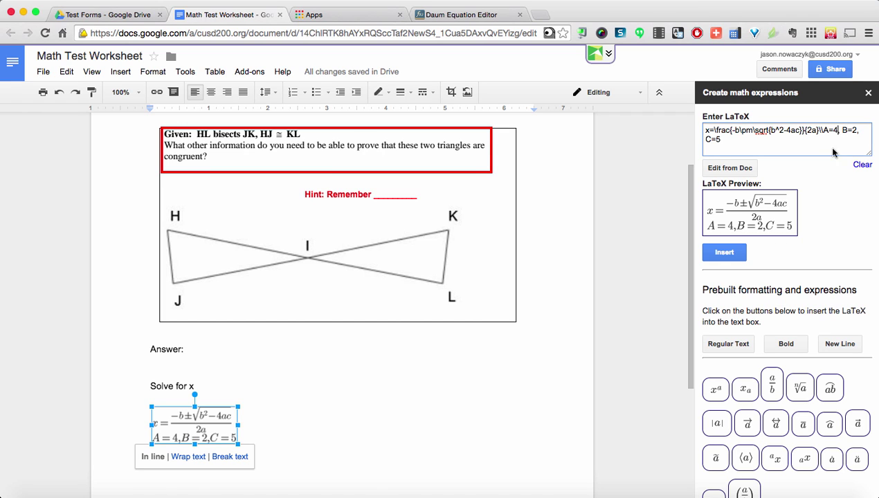
key("Left")
key("Left")
key("BackSpace")
type("6")
key("BackSpace")
type("4")
left_click(732, 256)
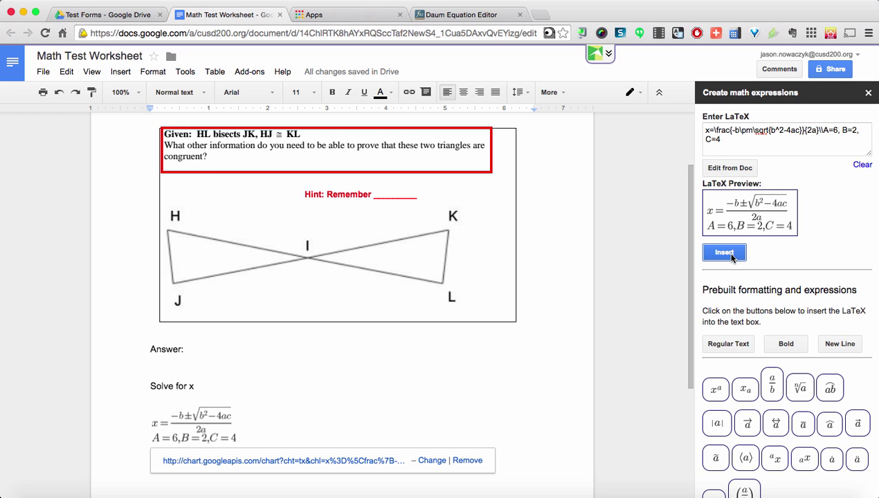
Create a g(Math) graph of y = 2x -4 and insert it into the worksheet
left_click(724, 253)
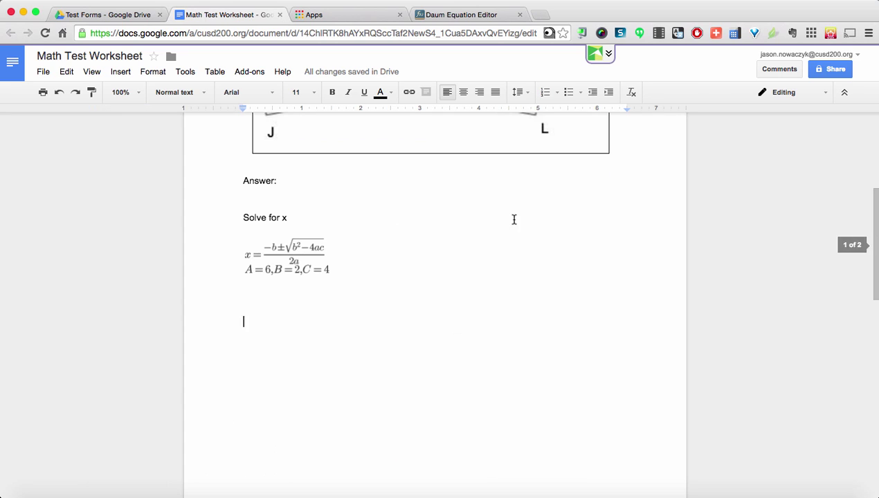
left_click(262, 73)
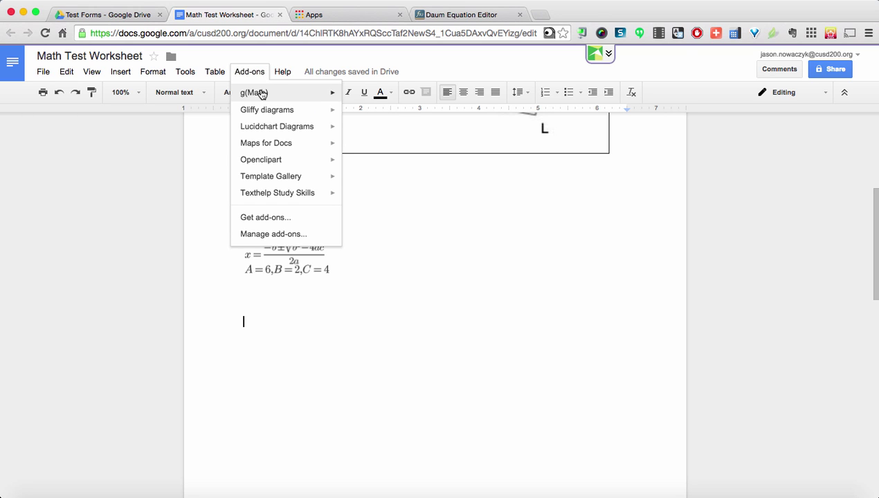
mouse_move(294, 93)
left_click(385, 113)
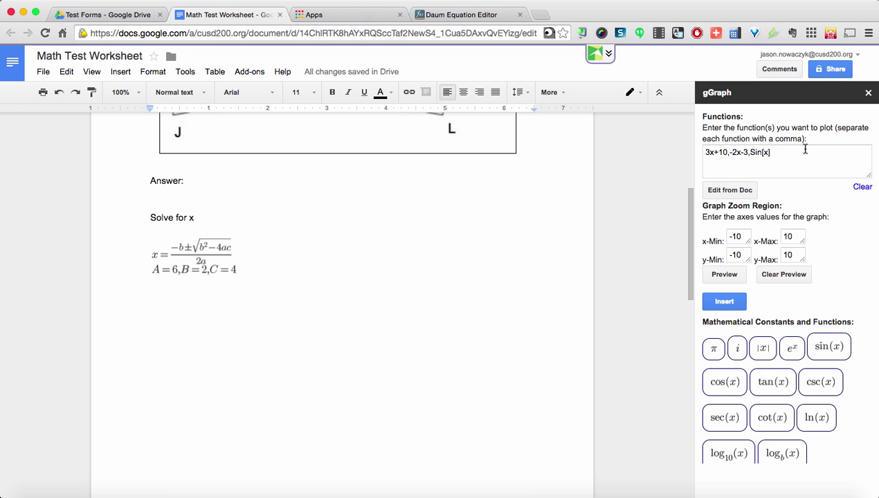
left_click_drag(800, 148, 696, 153)
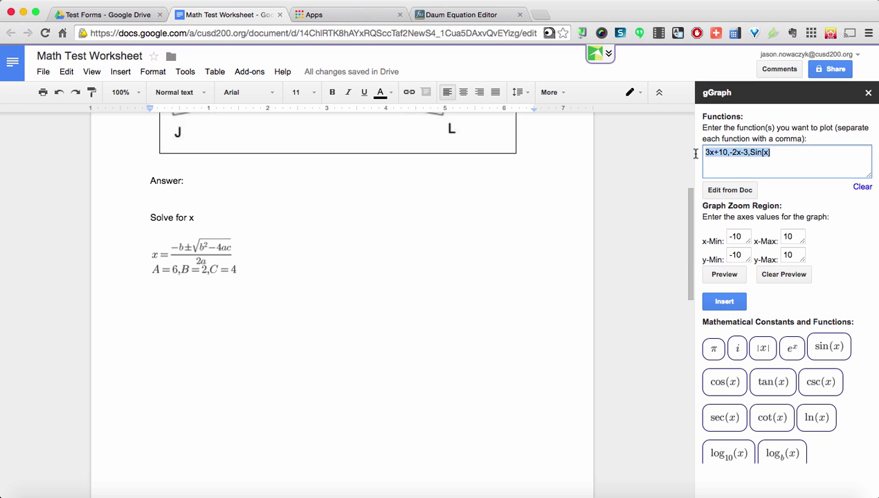
type("y")
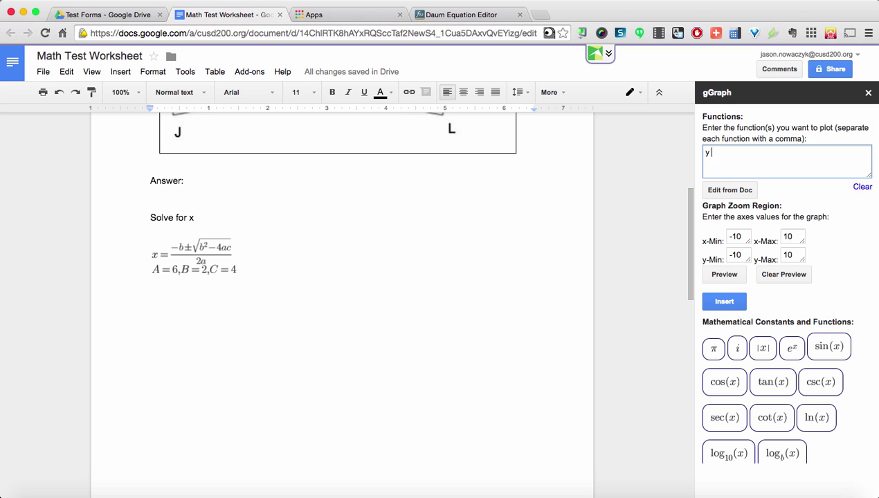
type(" -")
key("BackSpace")
key("BackSpace")
type("= 2x -4")
left_click(718, 303)
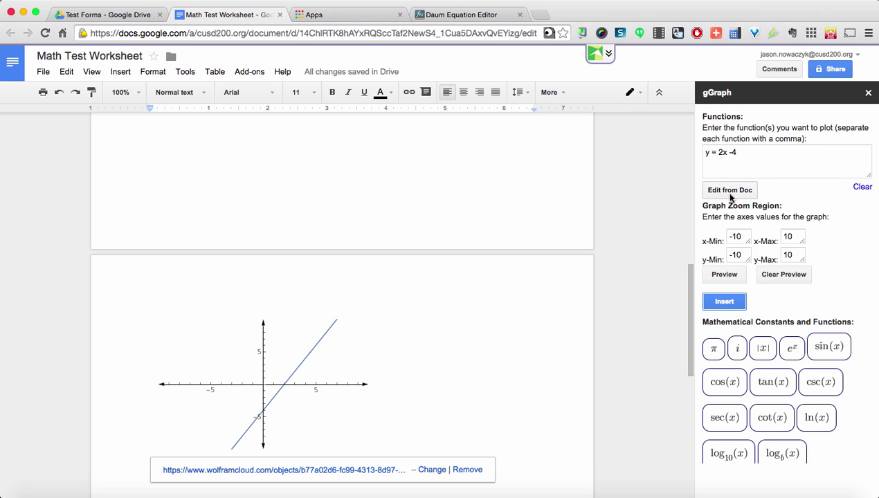
scroll(731, 198, "down", 4)
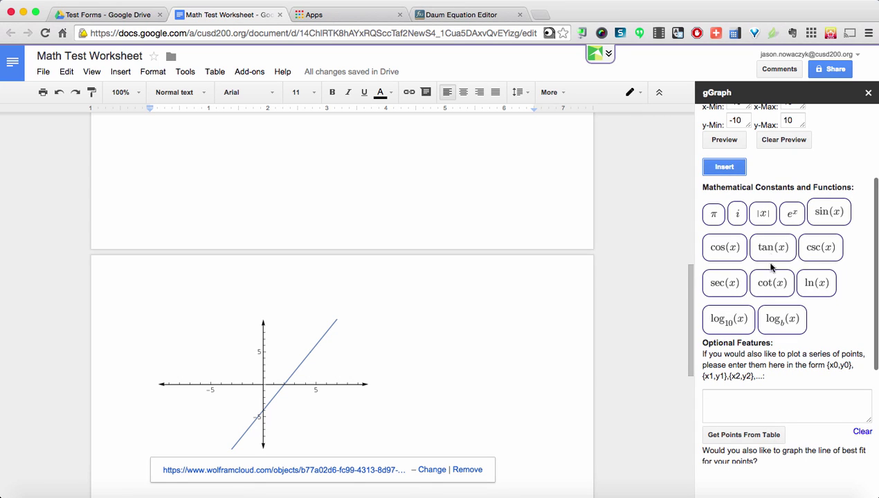
scroll(713, 268, "down", 4)
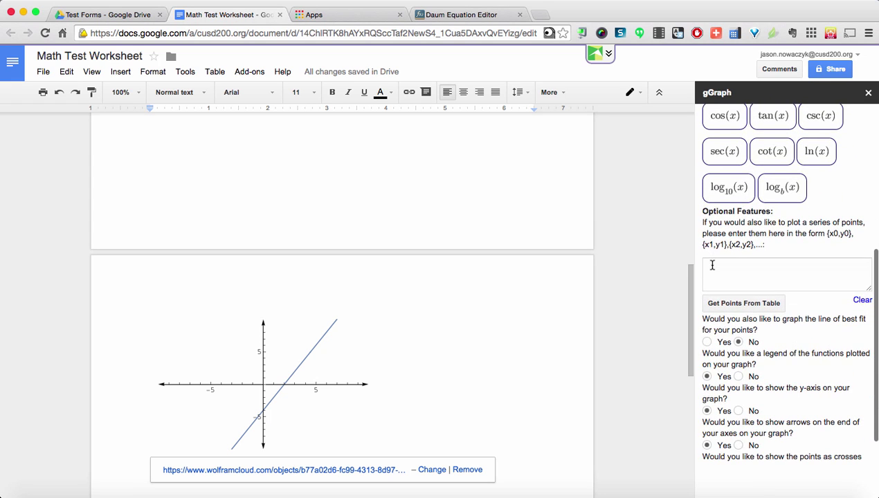
scroll(713, 269, "up", 8)
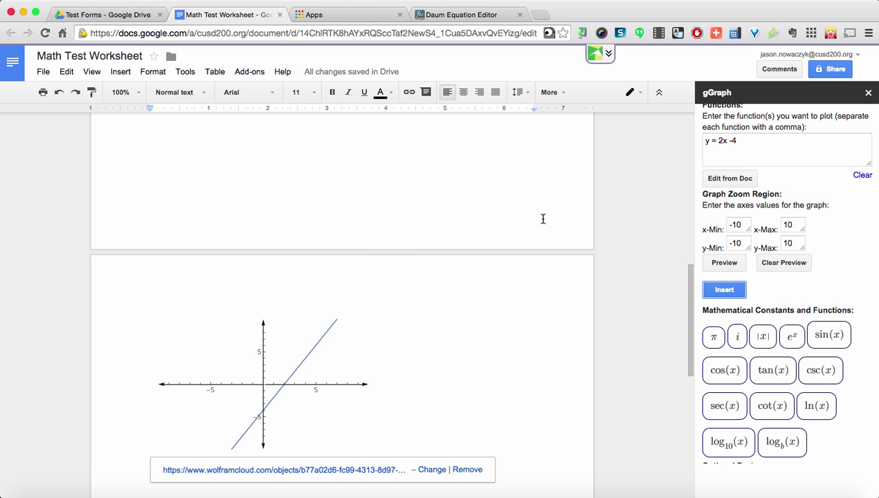
scroll(543, 219, "down", 4)
scroll(785, 284, "down", 8)
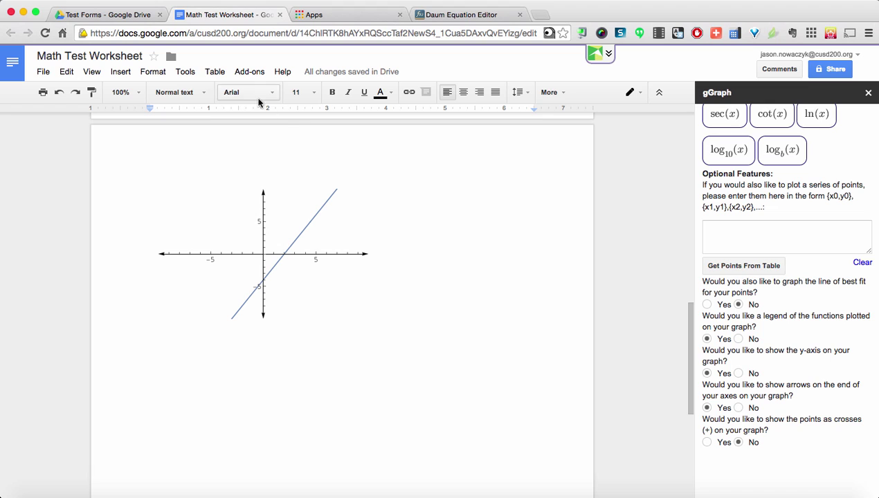
Insert a two-column, three-row table below the graph
left_click(221, 71)
mouse_move(229, 97)
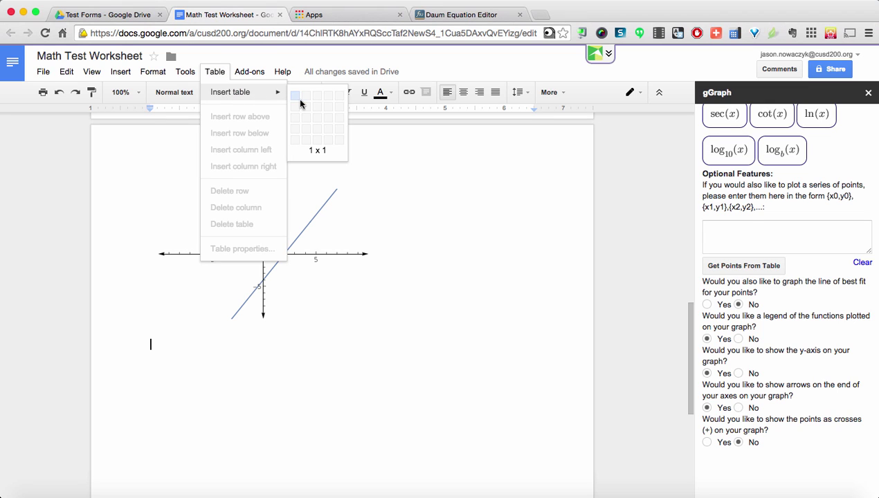
right_click(304, 121)
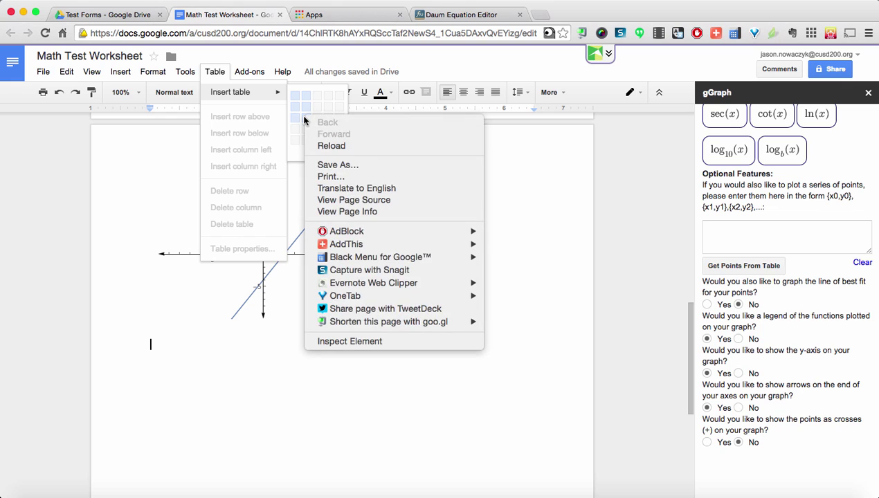
key("Escape")
left_click(303, 120)
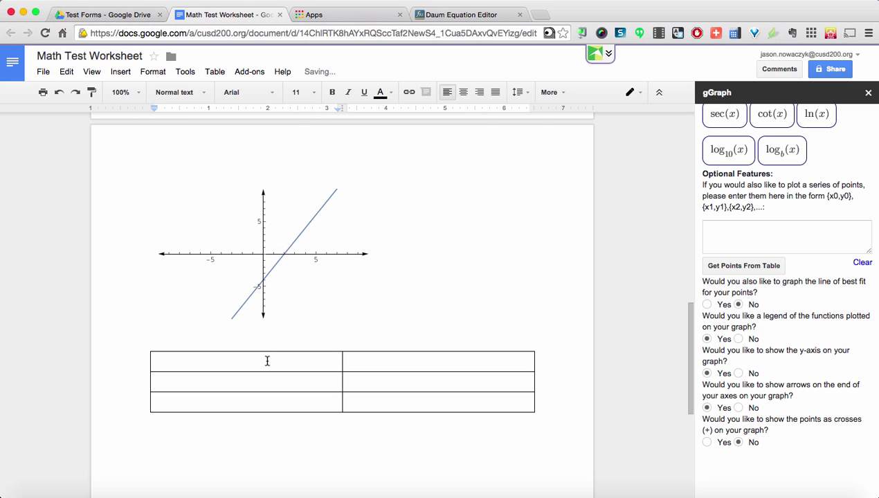
Fill the table with headers x and y and rows 1/4 and 2/6
type("x")
left_click(381, 365)
type("y")
left_click(296, 381)
type("1")
left_click(372, 380)
type("4")
left_click(284, 404)
type("2")
left_click(358, 401)
type("6")
Add a row below reading 3 and 8, then select the three data rows
left_click(216, 72)
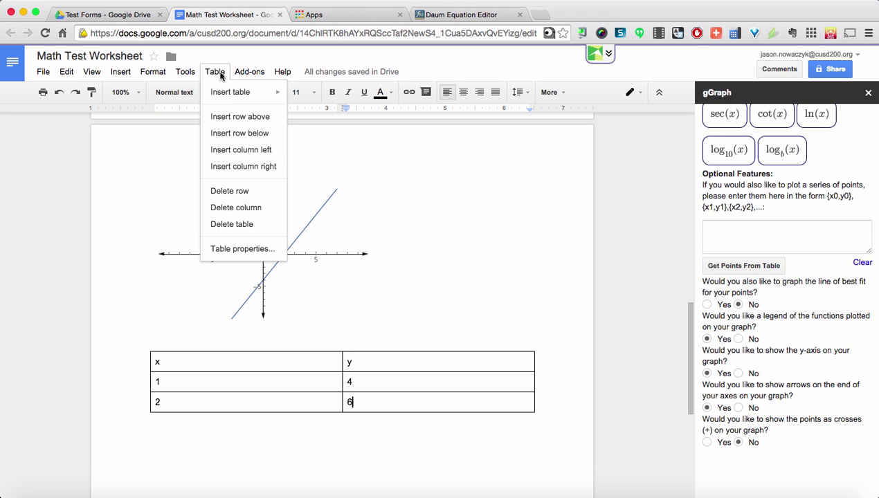
left_click(240, 134)
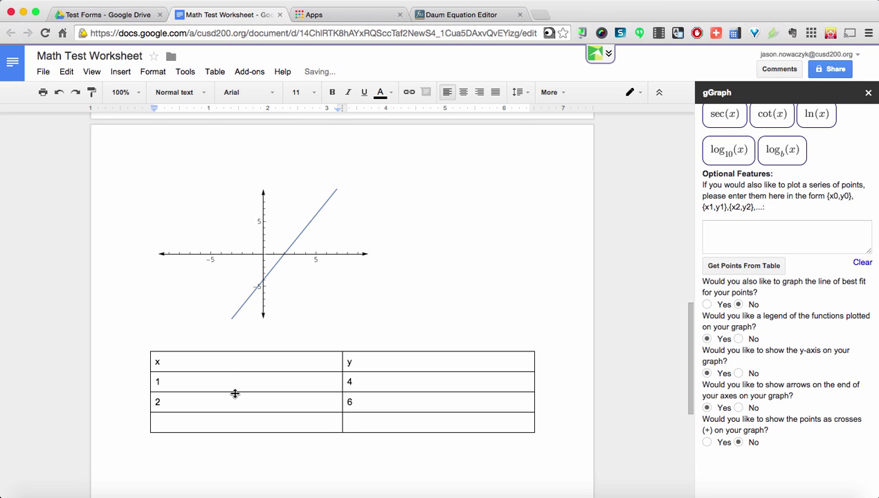
type("3")
left_click(357, 417)
type("8")
left_click(155, 380)
left_click_drag(155, 380, 367, 418)
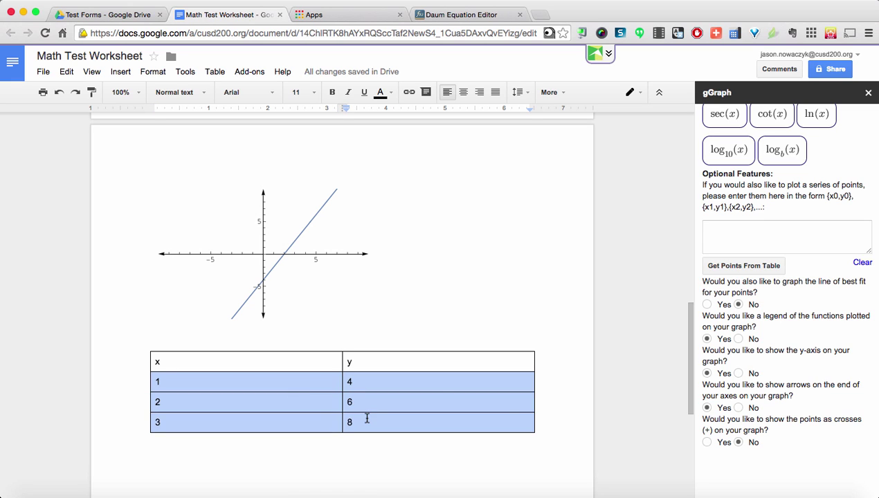
Load the table's points (1,4), (2,6), (3,8) into gGraph and close its panel
left_click(754, 266)
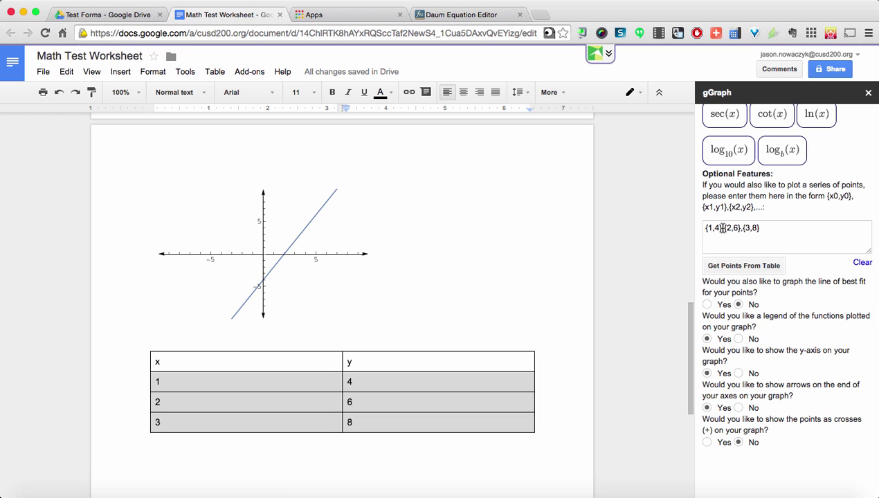
scroll(770, 236, "up", 5)
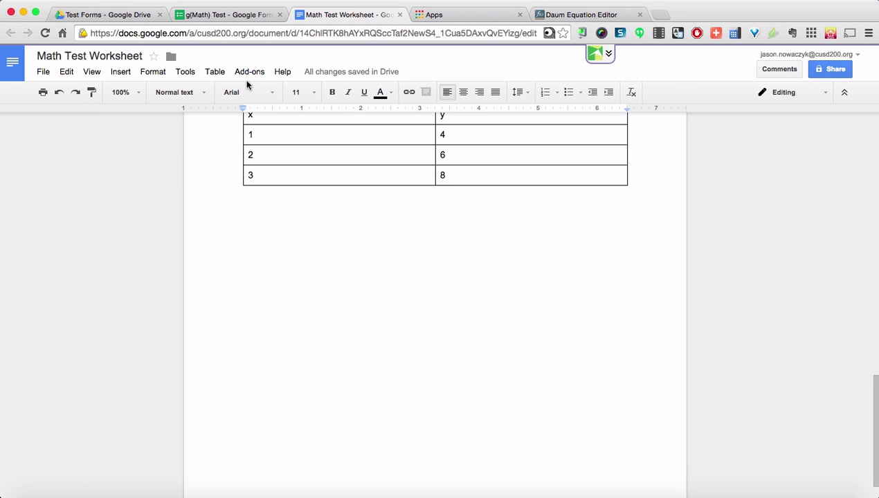
Launch g(Math)'s Create a statistical display tool from the Add-ons menu
left_click(248, 72)
mouse_move(342, 94)
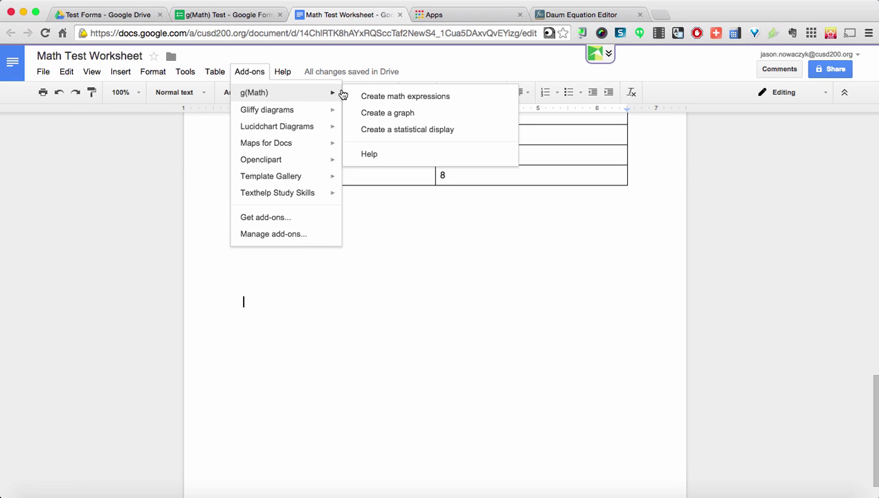
left_click(380, 131)
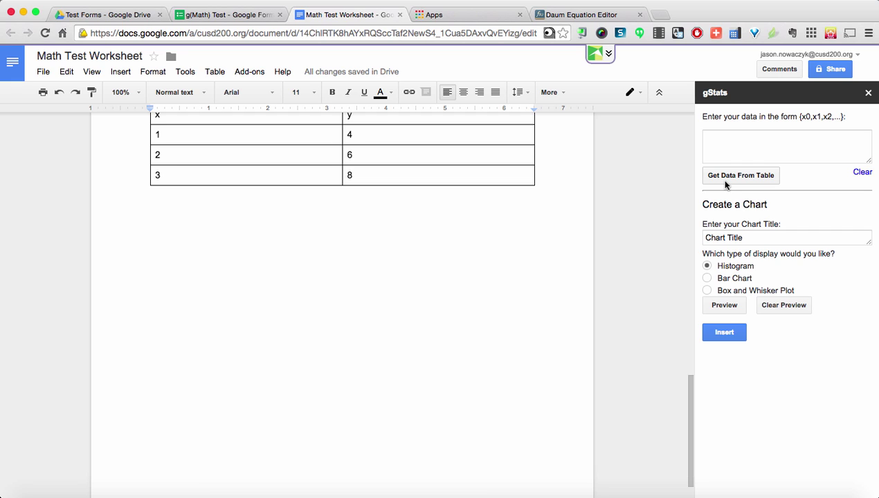
Enter data {2,3,3,3,3,4,4,7,8,12,12,12,12}, title it 'Hours Spent Watching TV', and preview the histogram
left_click(710, 143)
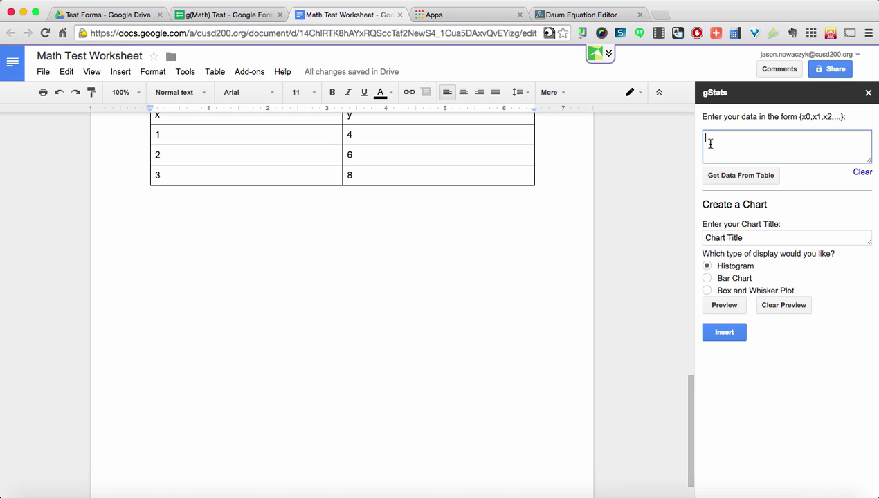
type("{2,3,3,3,3,4,4,7,8,12,12,12,12,}")
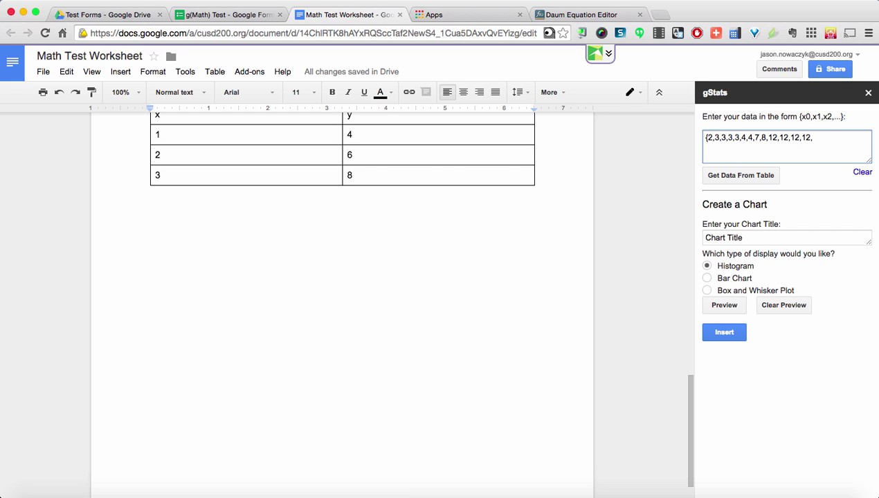
left_click(770, 234)
left_click_drag(764, 235, 681, 239)
type("Hours Spe")
key("BackSpace")
key("BackSpace")
type("pent Watching TV")
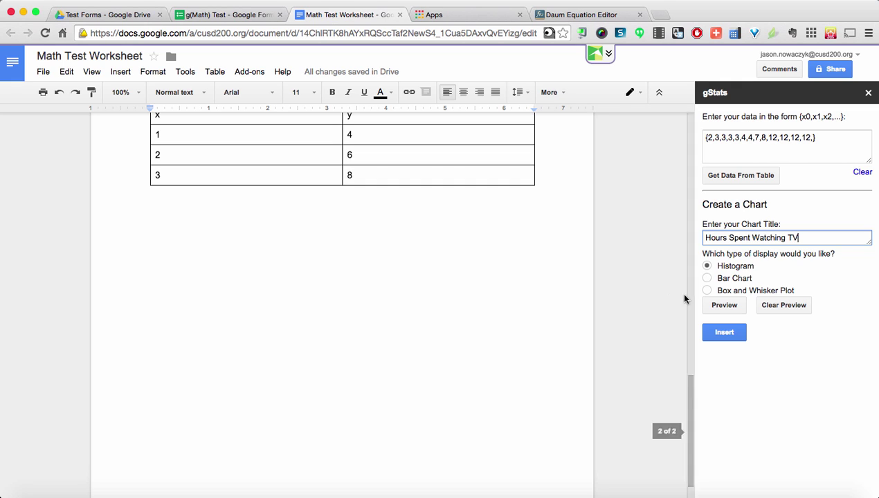
left_click(727, 310)
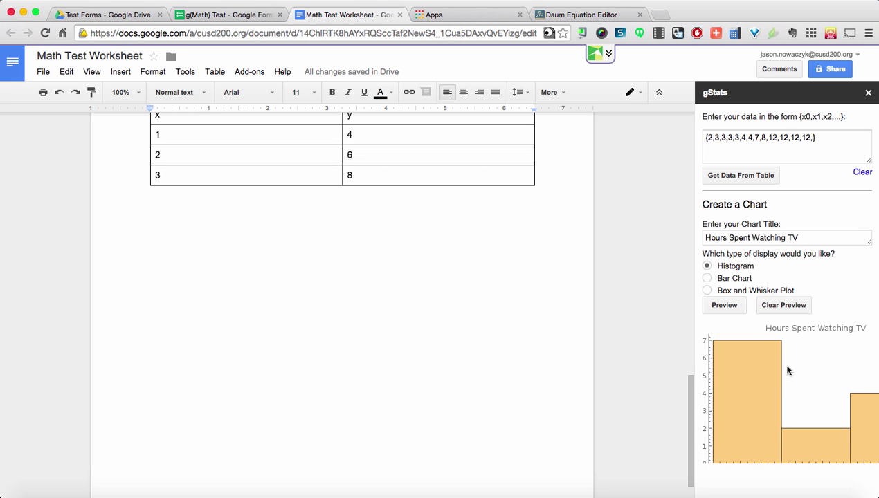
scroll(788, 370, "down", 2)
scroll(787, 370, "up", 2)
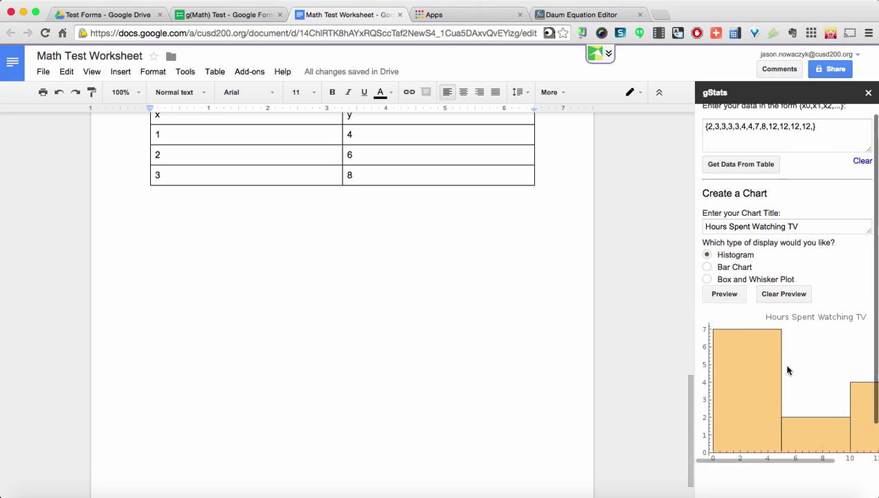
Preview a bar chart, then insert a box-and-whisker plot of the TV-hours data below the table
left_click(707, 268)
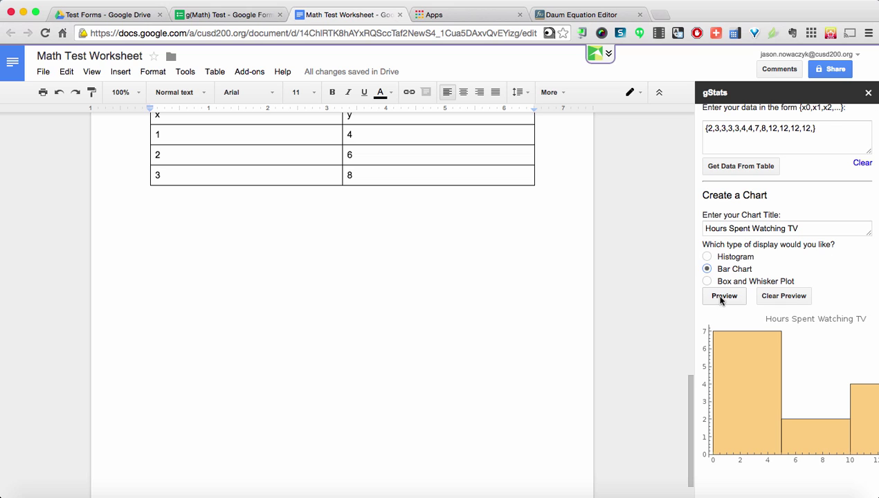
left_click(722, 297)
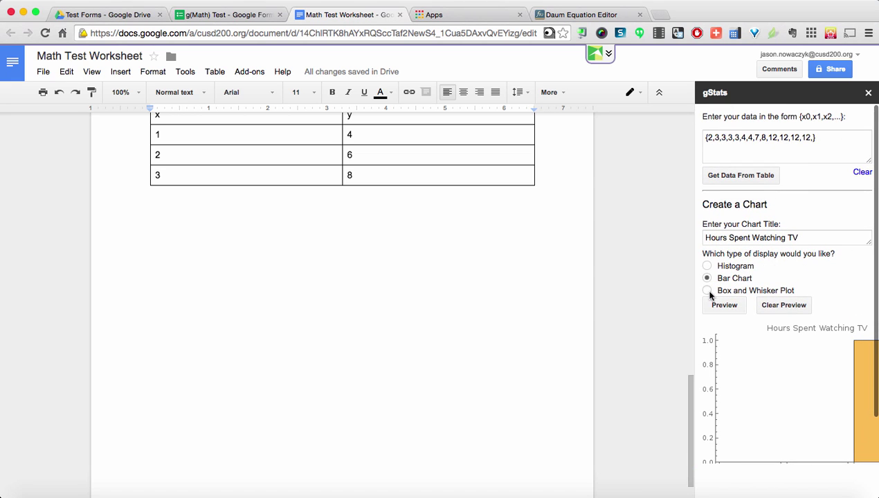
left_click(707, 292)
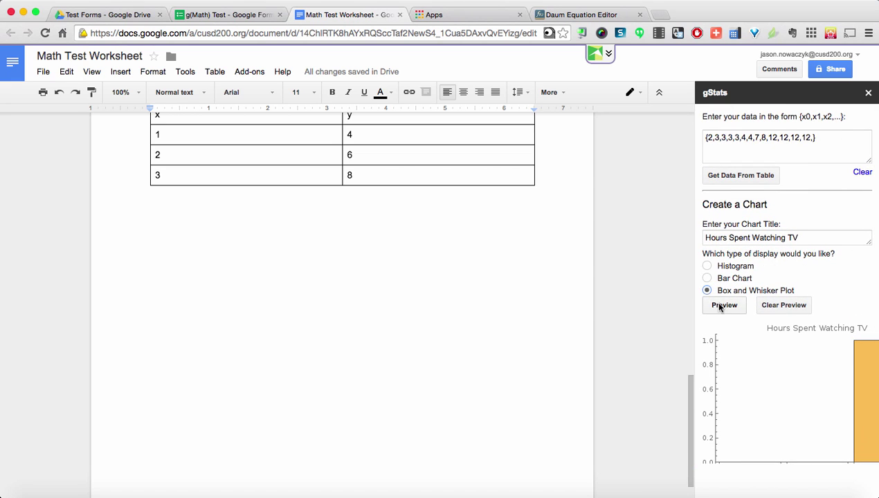
left_click(720, 307)
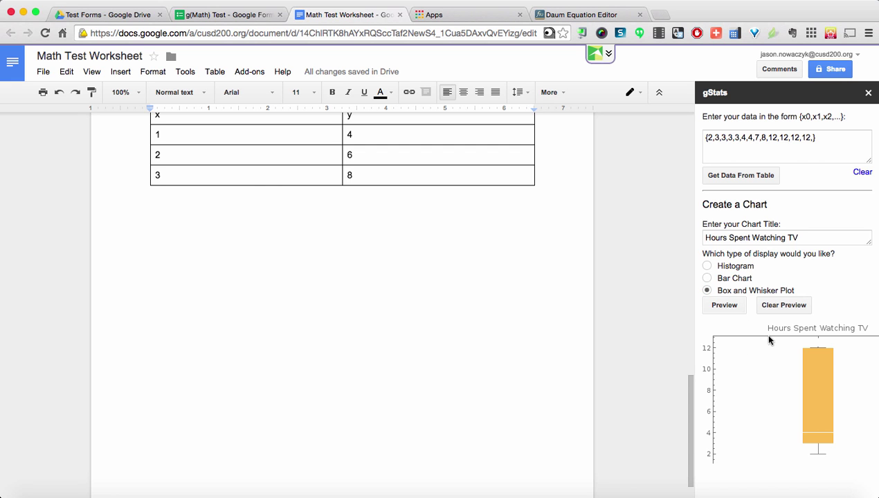
scroll(769, 339, "down", 1)
scroll(770, 341, "down", 2)
scroll(770, 341, "up", 2)
scroll(770, 341, "down", 2)
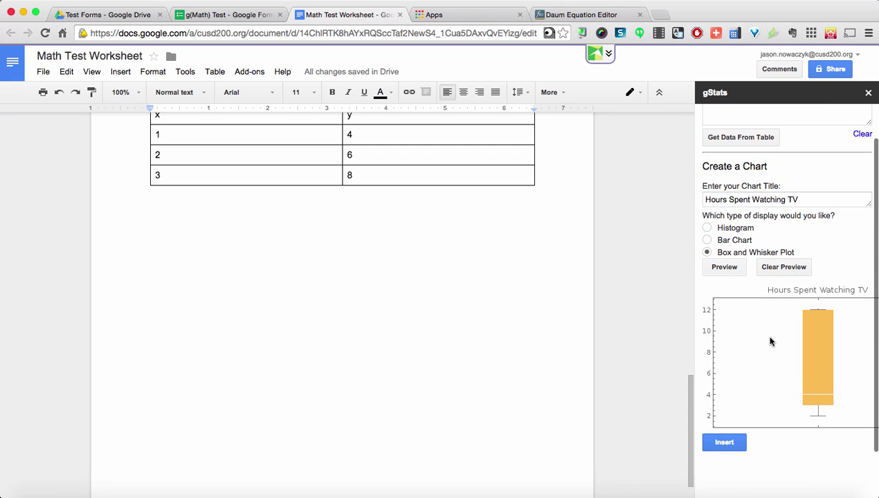
left_click(715, 446)
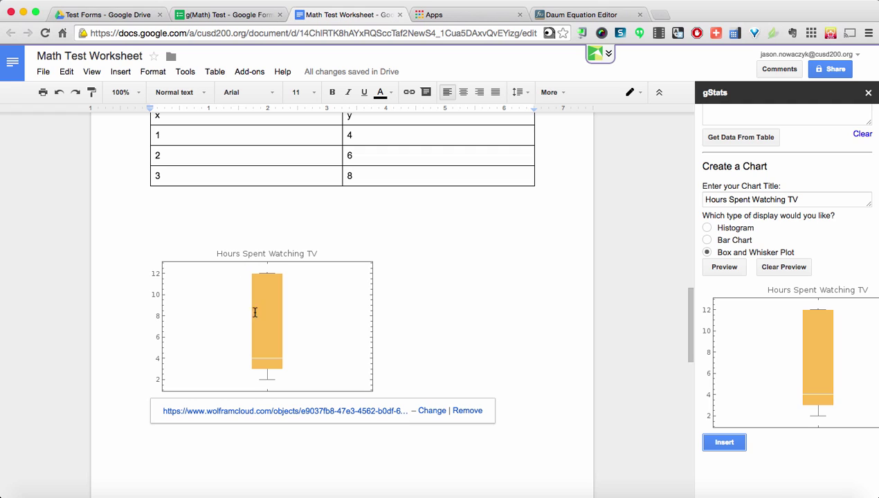
left_click(529, 298)
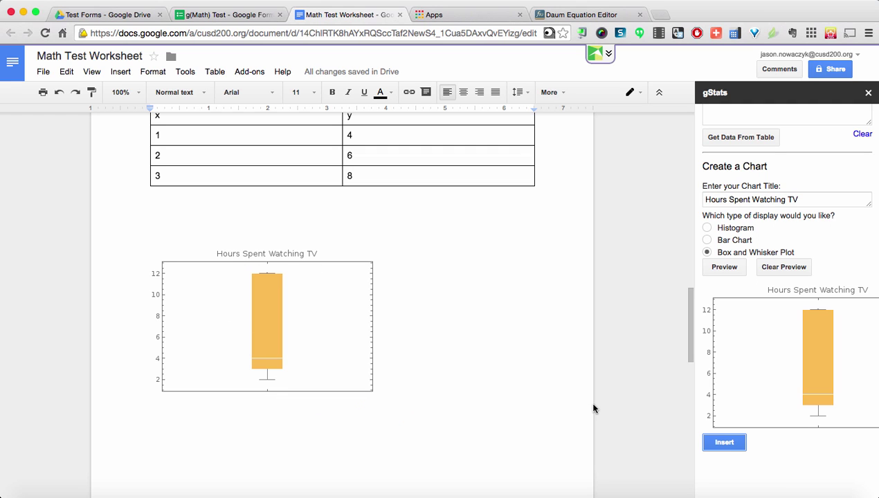